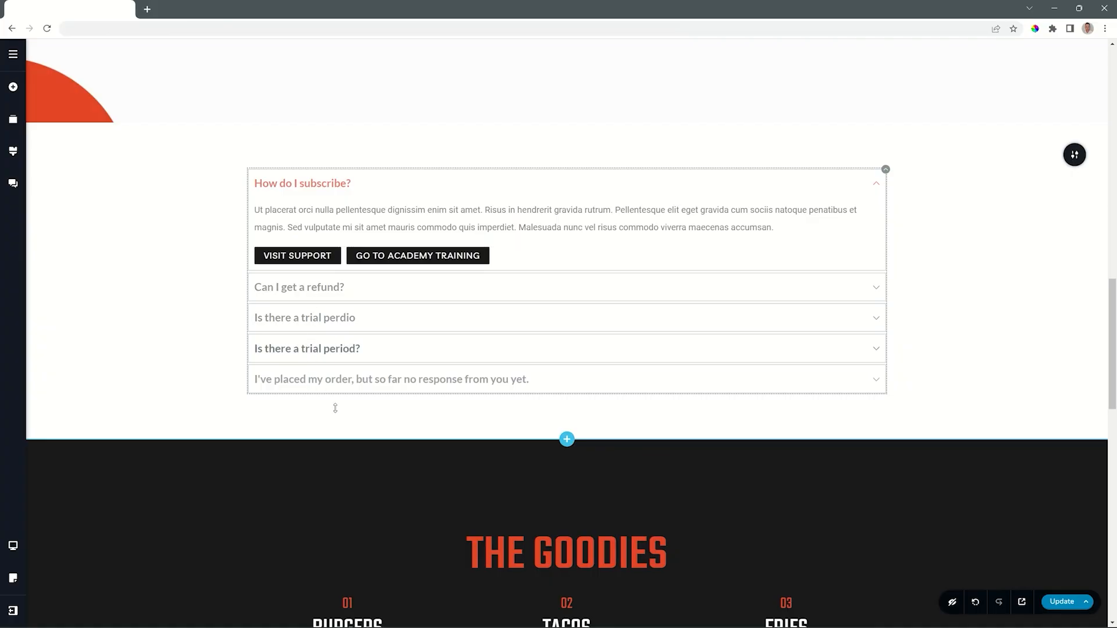
Expand the "Can I get a refund?" and "How do I subscribe?" sections of the existing accordion to view their content
left_click(328, 287)
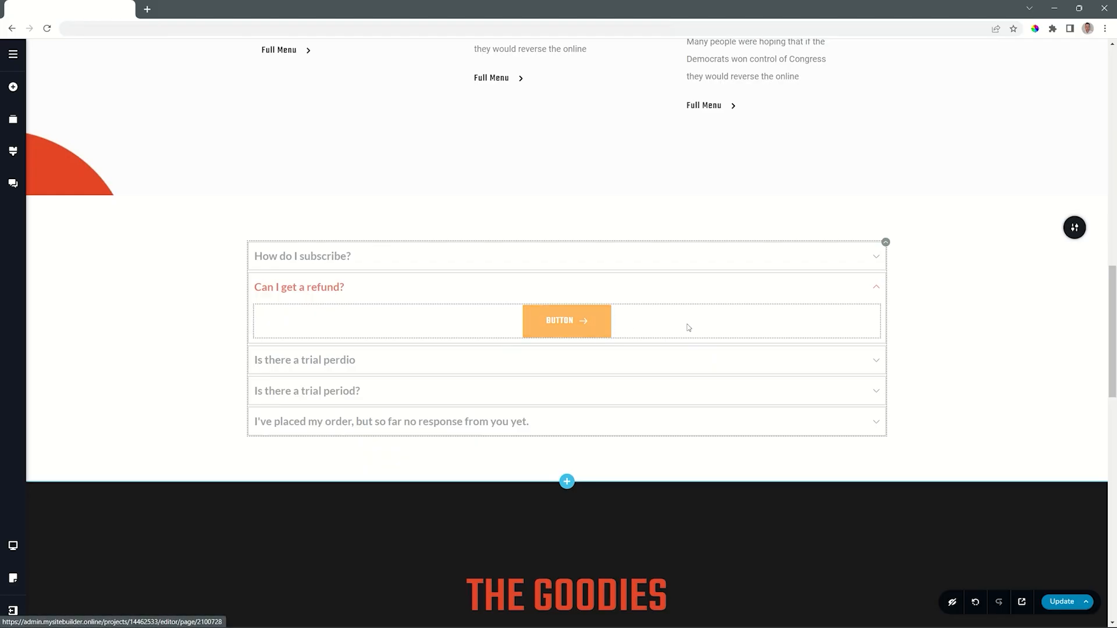
scroll(1021, 302, "down", 1)
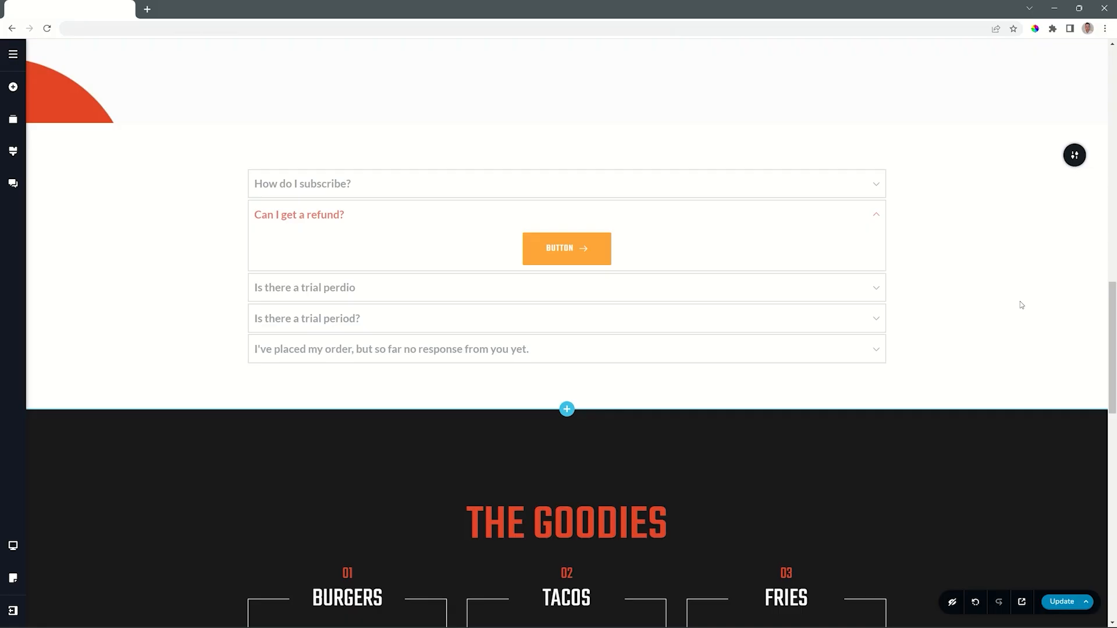
left_click(472, 184)
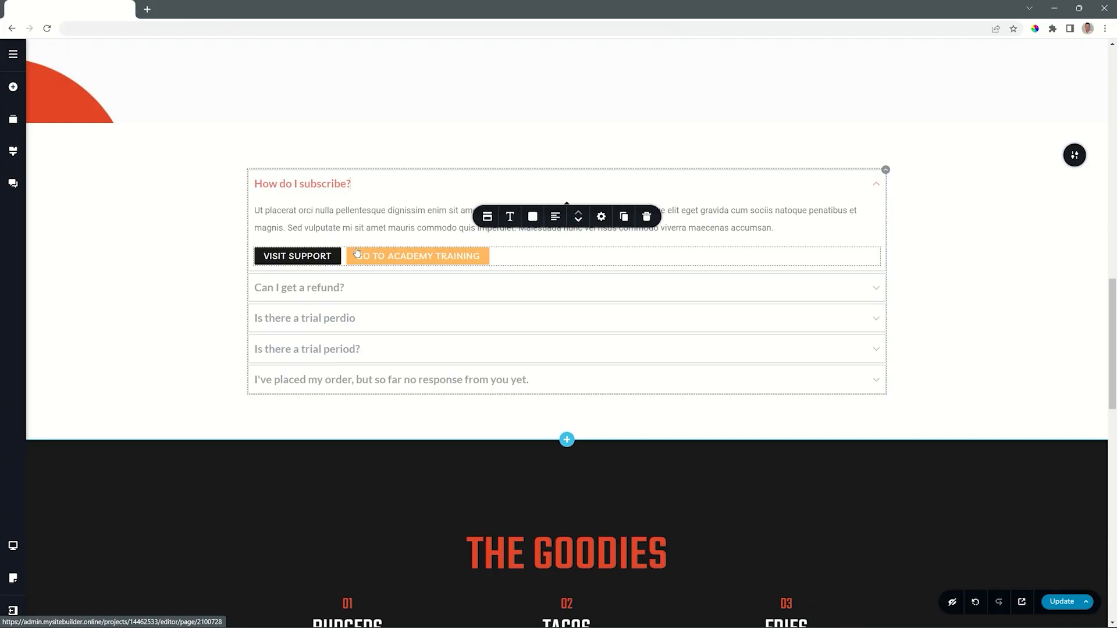
Add an Accordion element to the empty block below the FAQ accordion
scroll(935, 307, "down", 1)
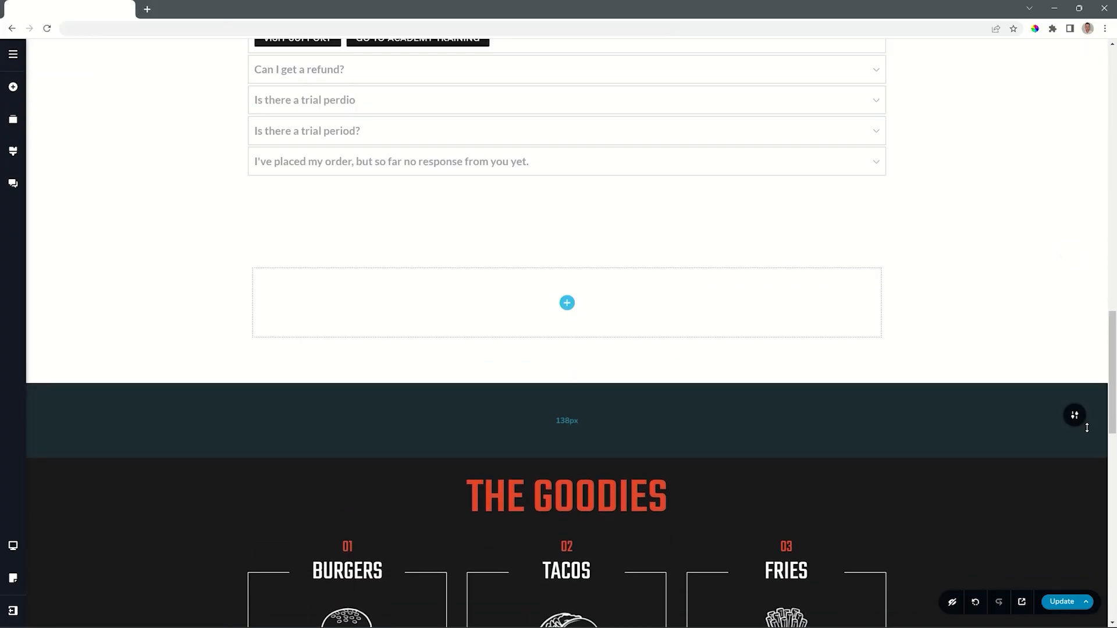
left_click(566, 303)
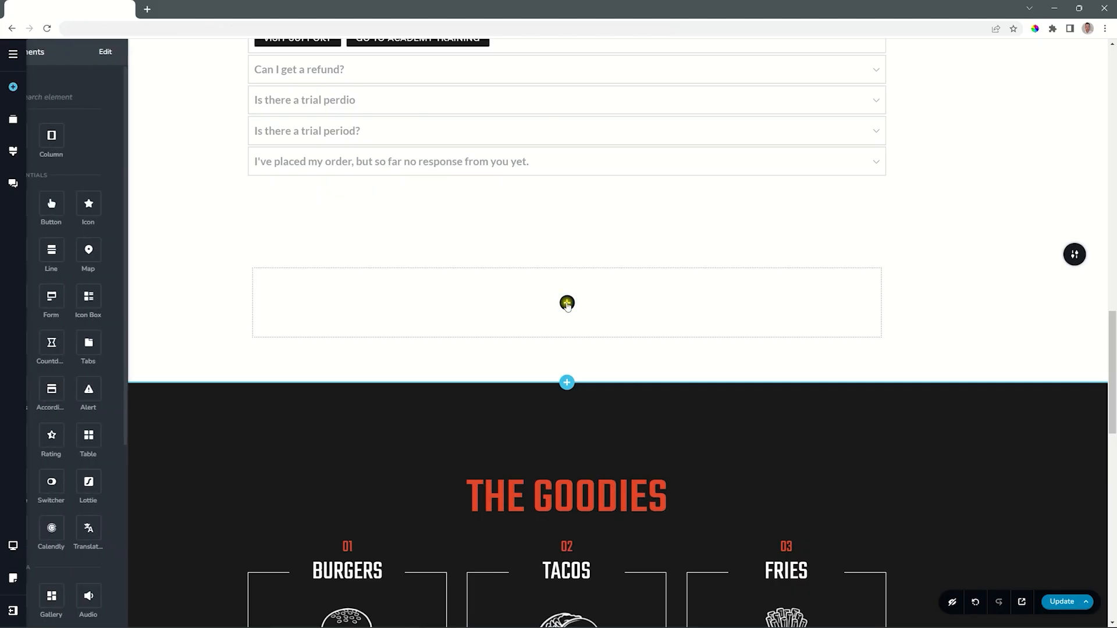
left_click_drag(102, 389, 569, 307)
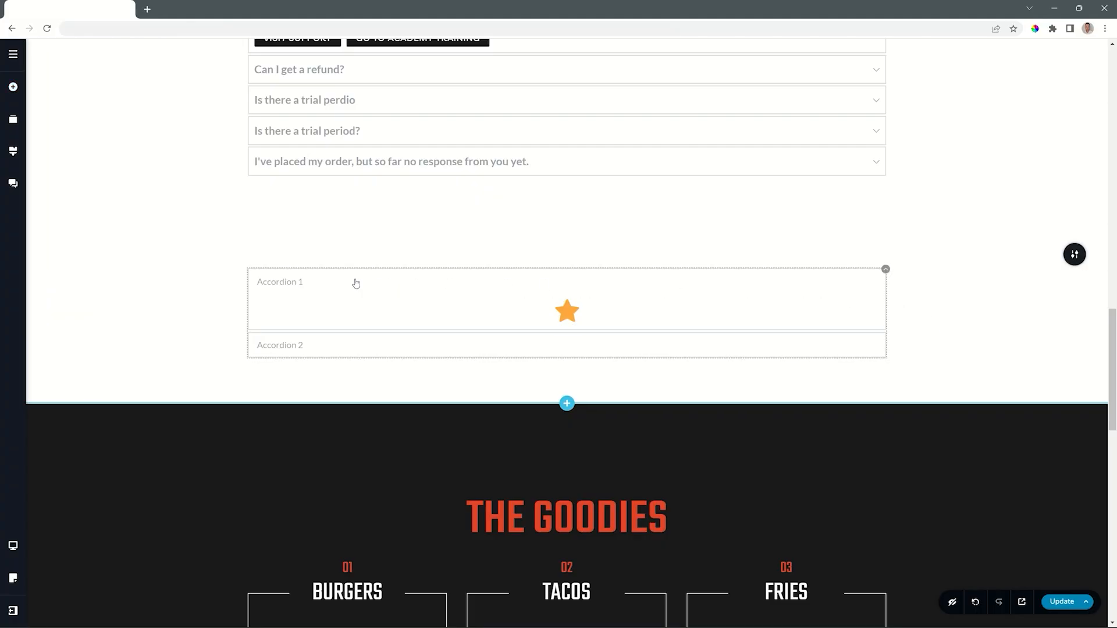
Switch back and forth between Accordion 1 and Accordion 2 to examine their default content
left_click(326, 352)
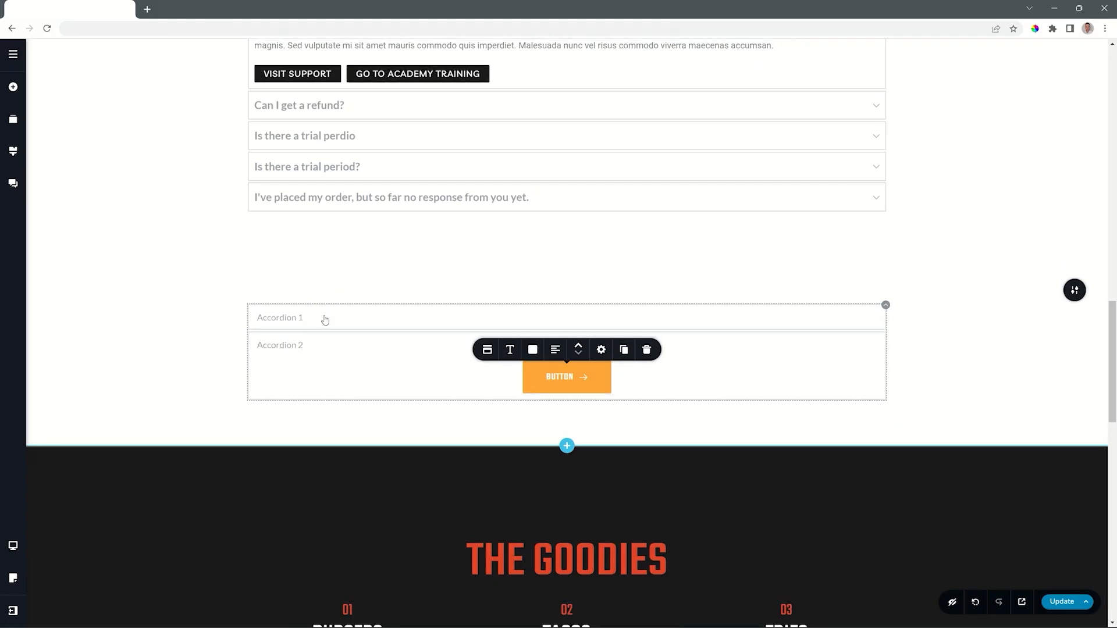
left_click(324, 318)
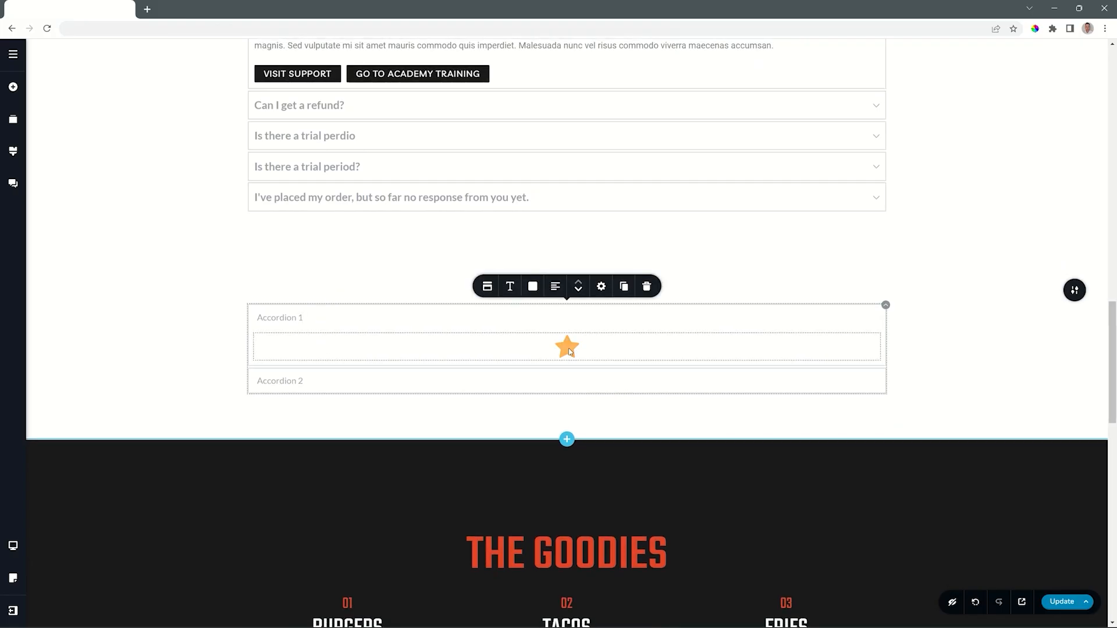
left_click(274, 379)
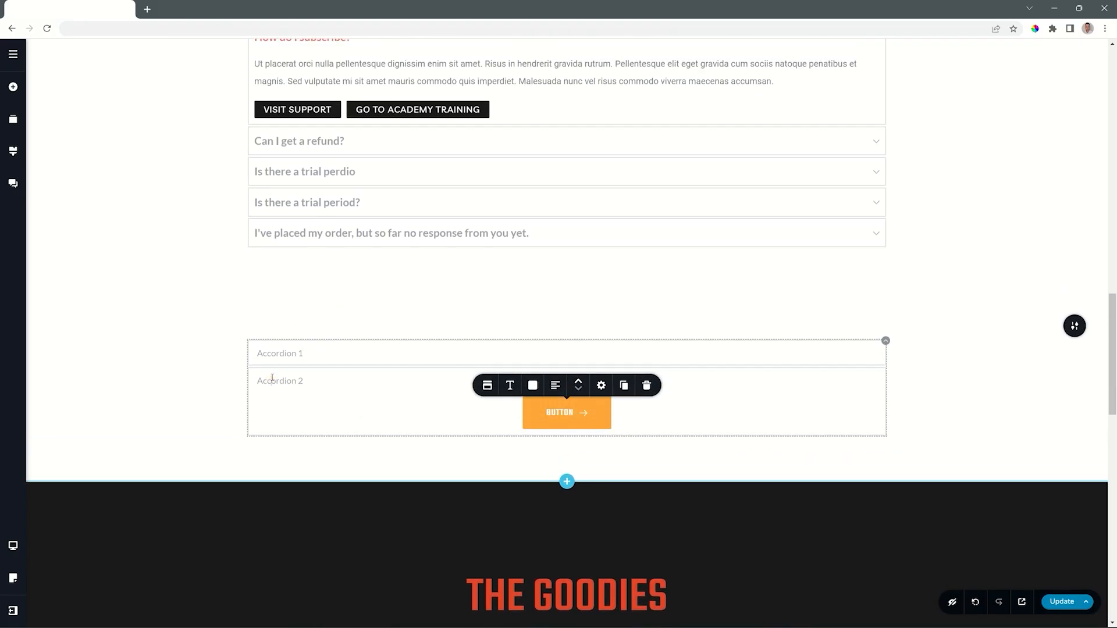
left_click(288, 354)
Replace the star icon in Accordion 1 with a text paragraph and a two-column row holding a button in its first column
scroll(938, 346, "down", 2)
scroll(938, 346, "down", 1)
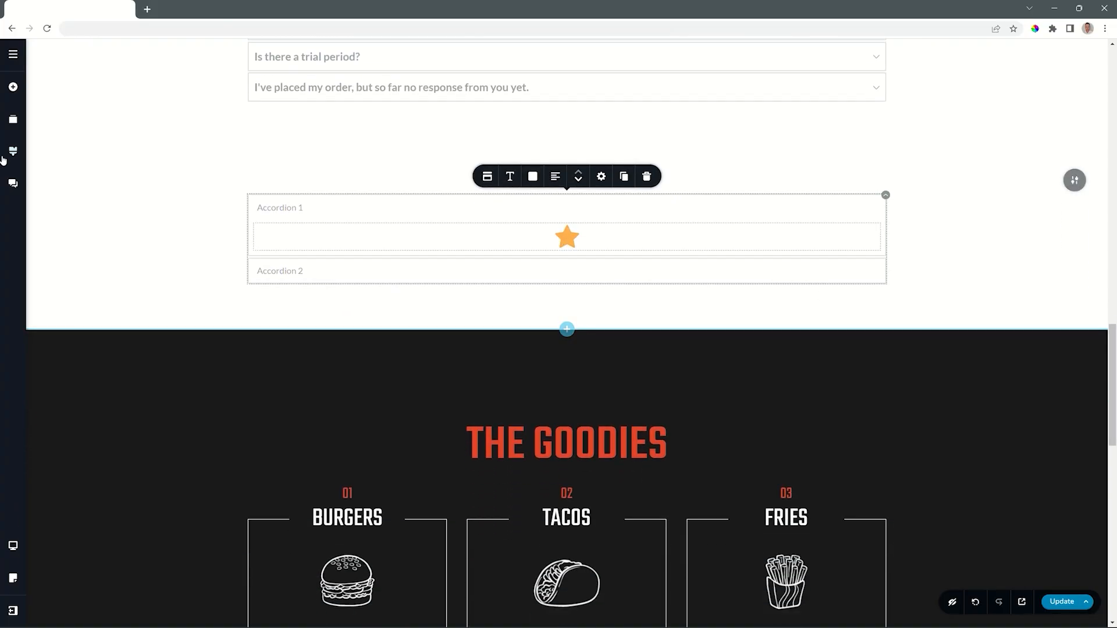
left_click(12, 86)
left_click_drag(58, 206, 394, 248)
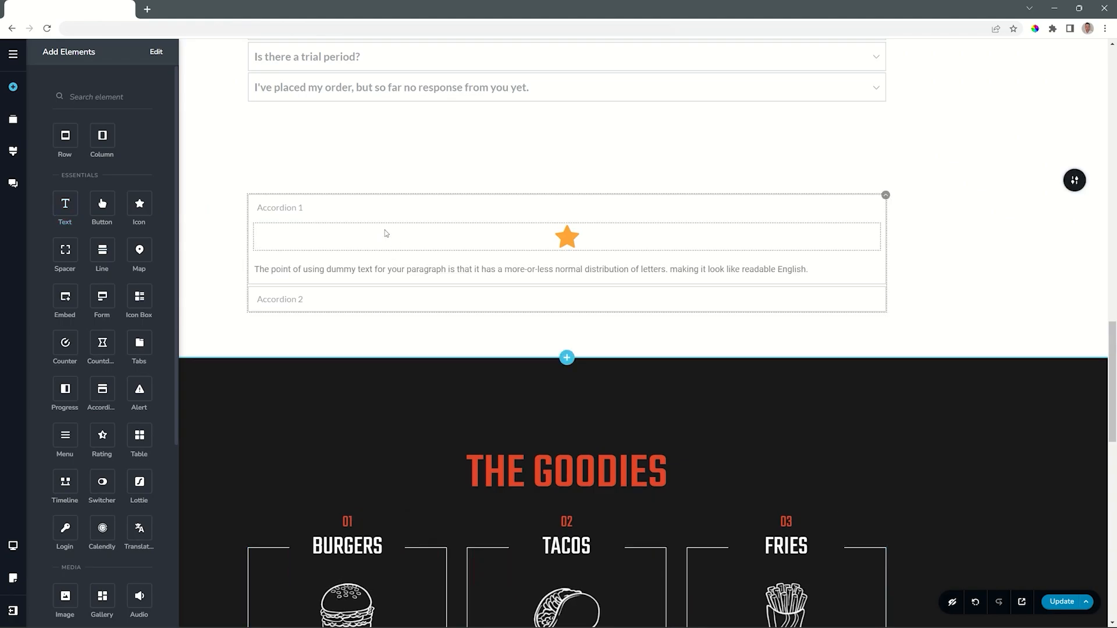
left_click_drag(102, 135, 301, 276)
left_click_drag(71, 310, 380, 317)
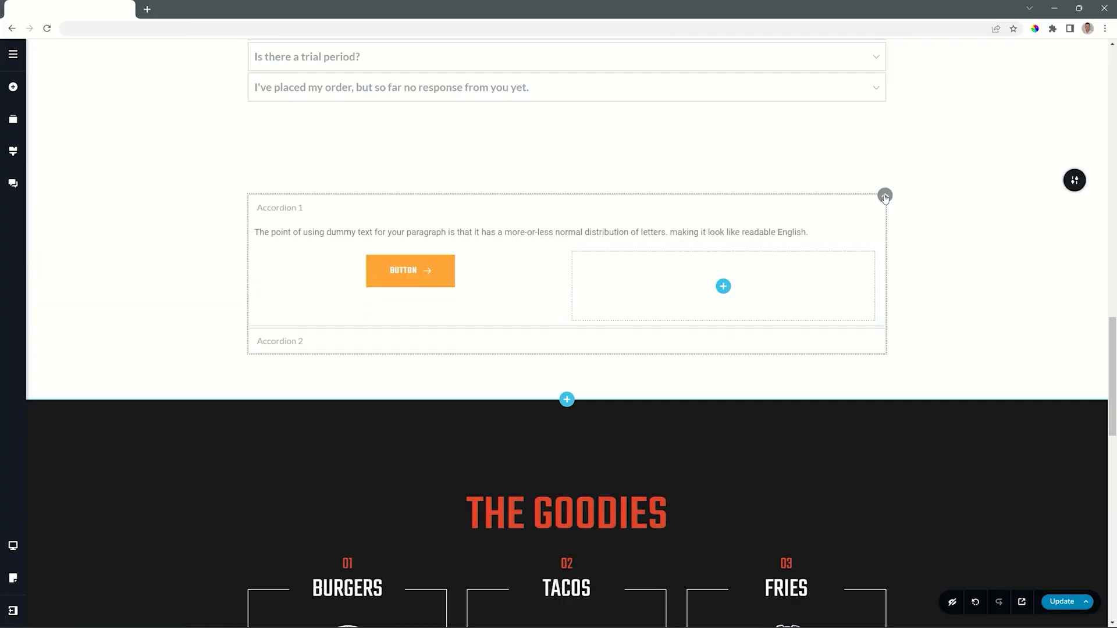
Review the whole accordion's styling and Enable tags option, plus the collapsible, duration and tags settings of Accordion 1
left_click(885, 197)
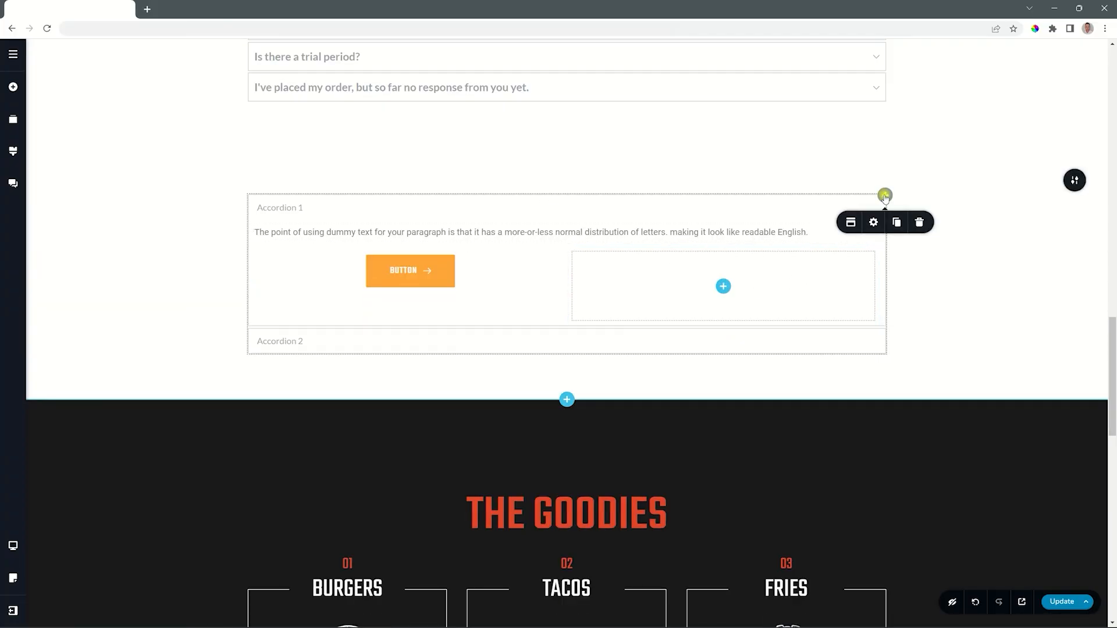
left_click(875, 224)
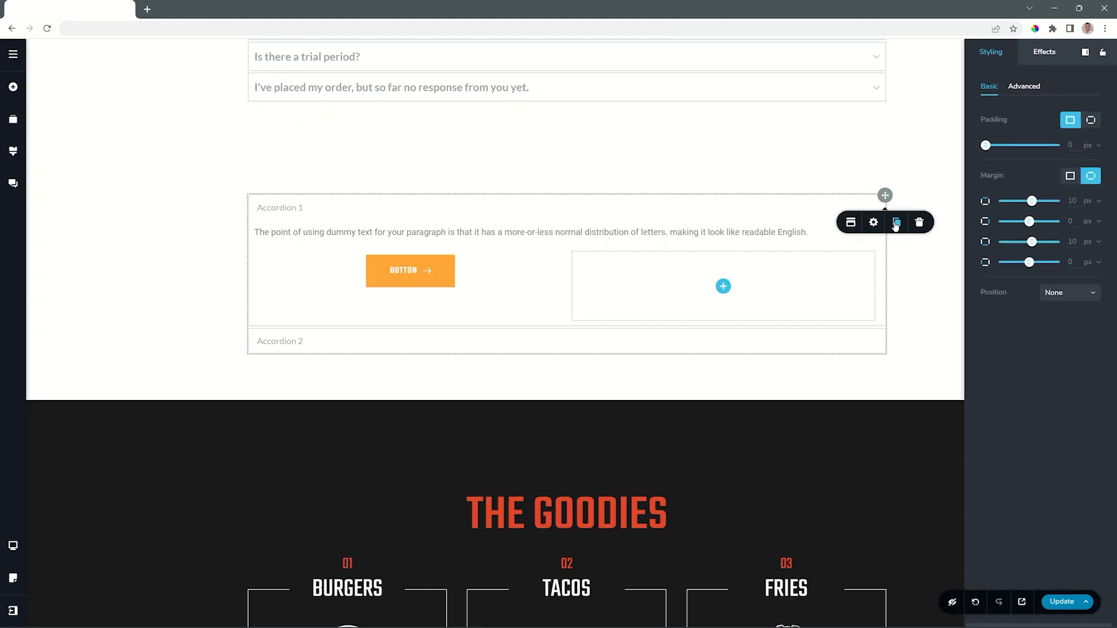
left_click(852, 225)
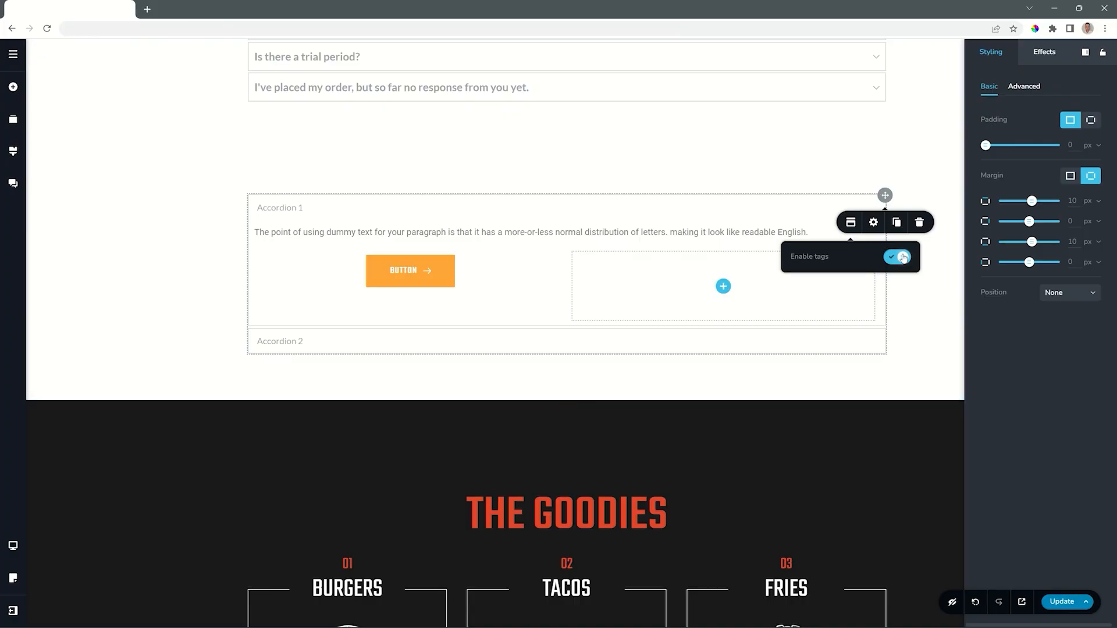
left_click(282, 208)
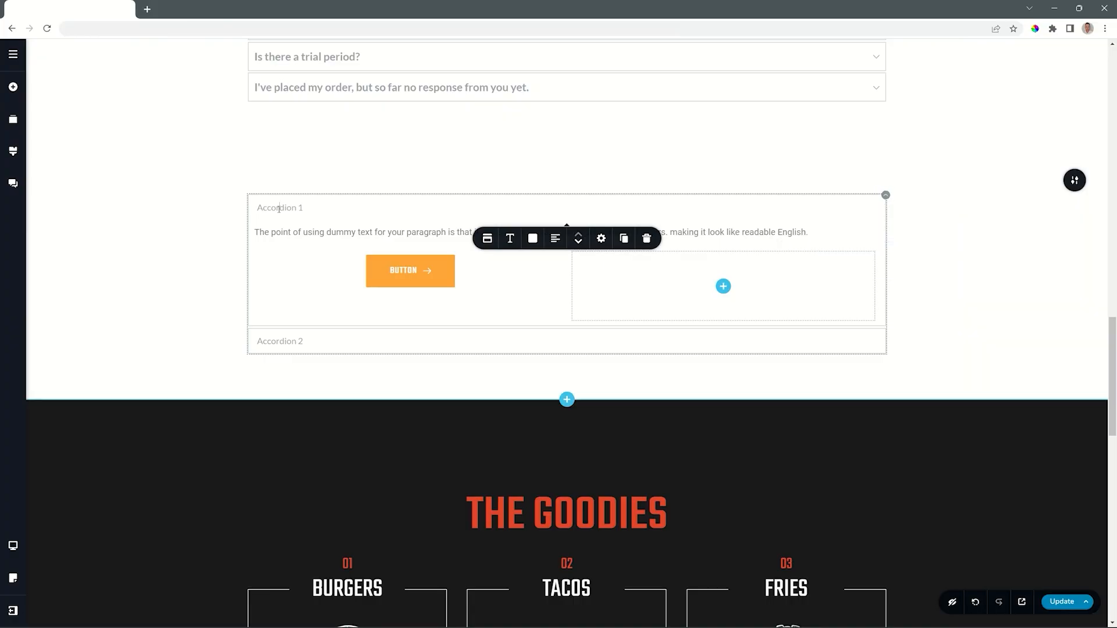
left_click(485, 240)
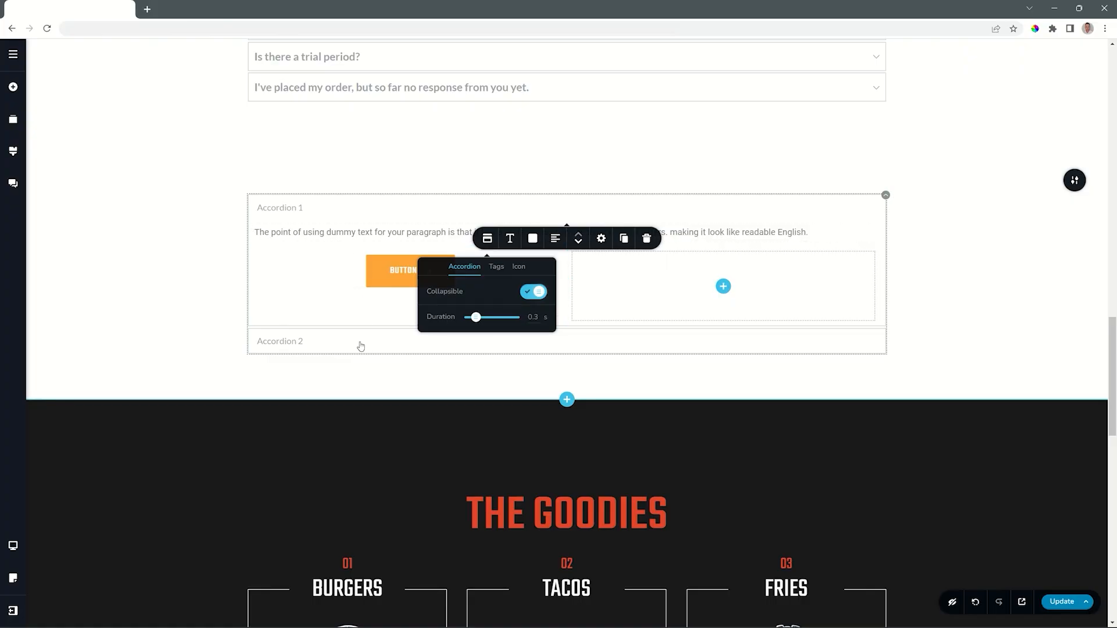
left_click(496, 266)
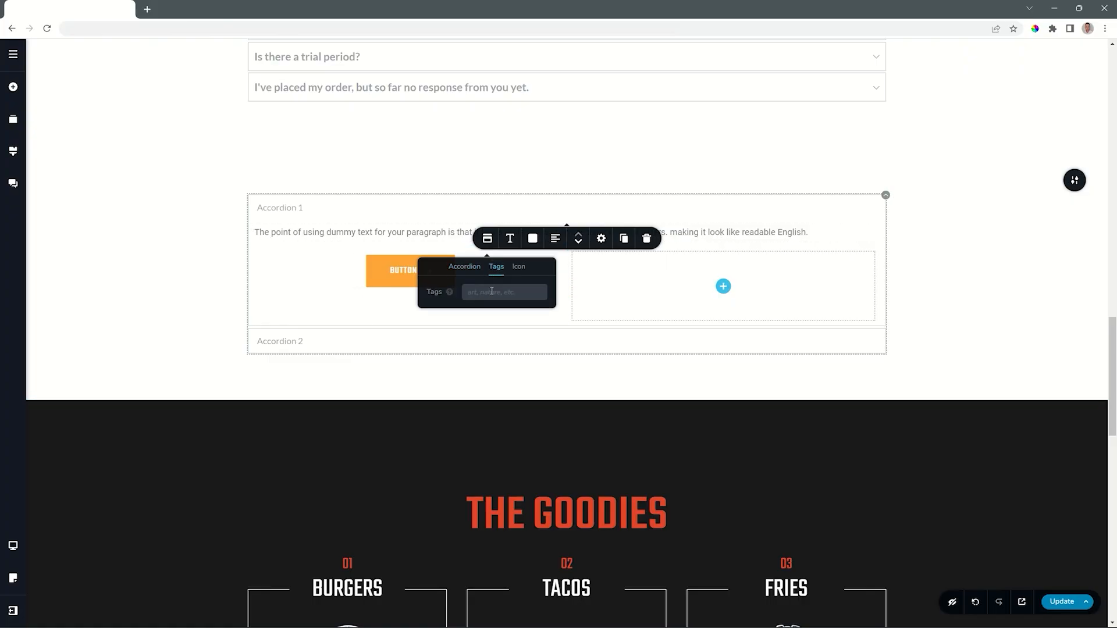
Set the icon of the accordion items to Heavy and expand Accordion 2 to check it
left_click(518, 266)
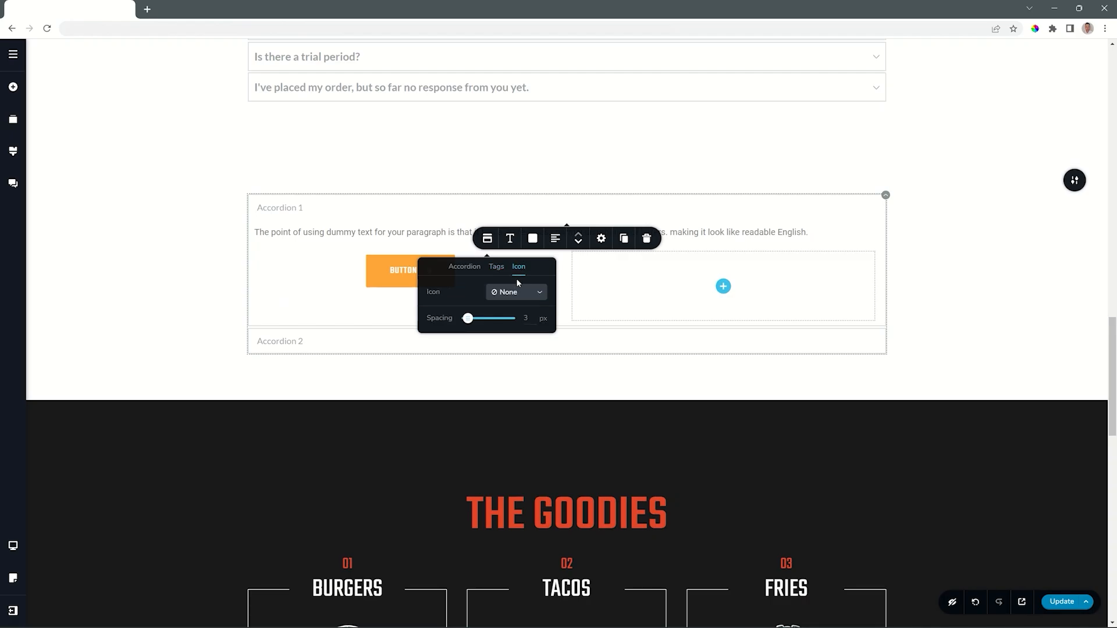
left_click(514, 293)
left_click(509, 341)
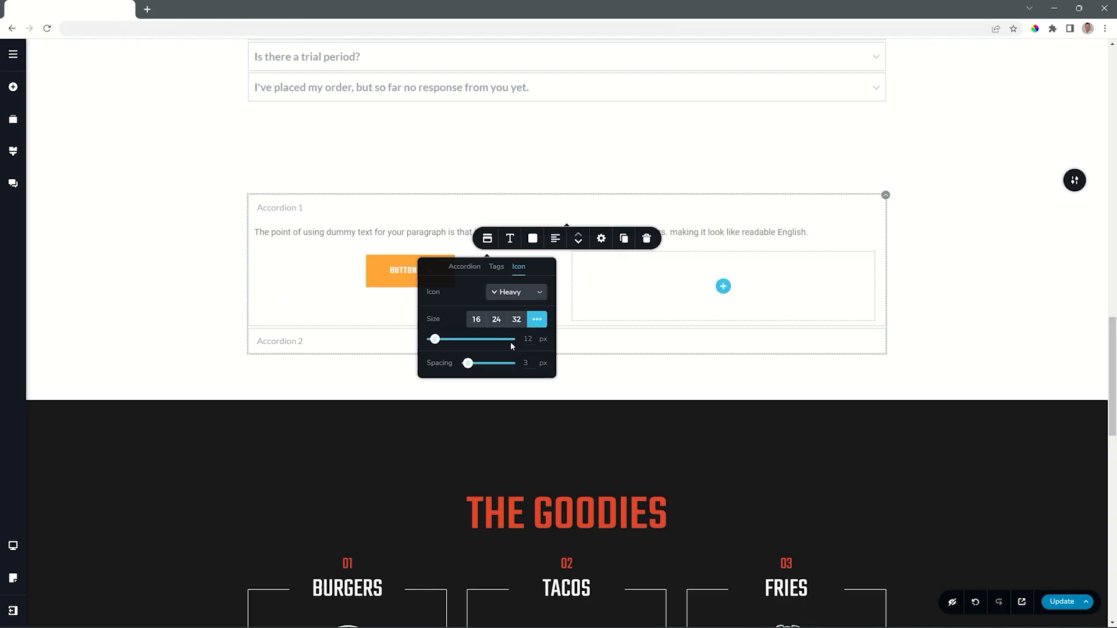
left_click(873, 342)
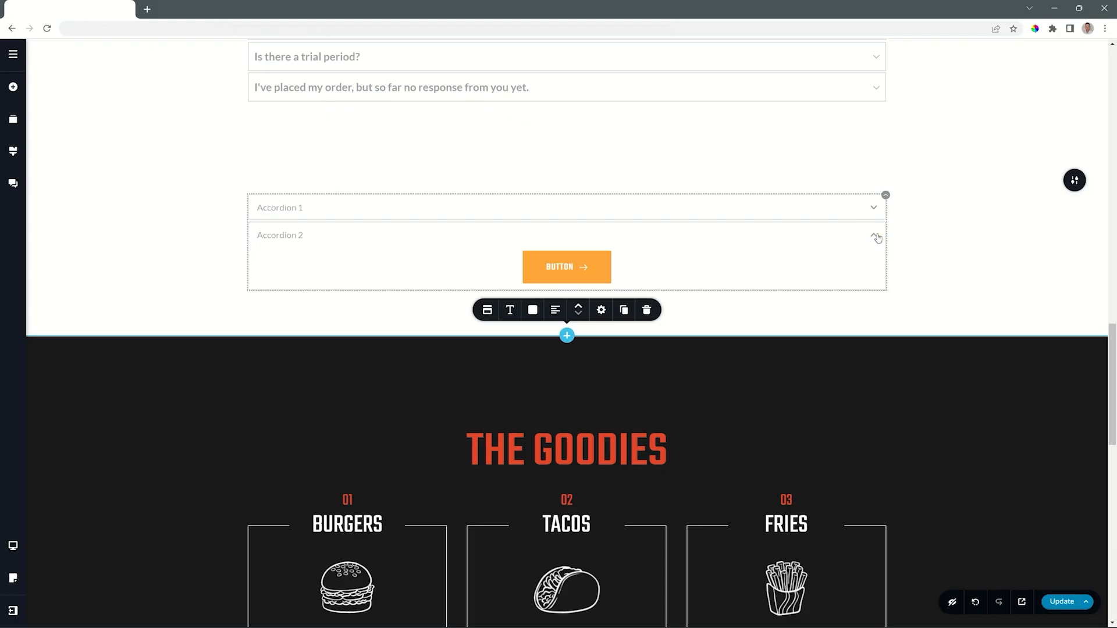
Set the accordion icon size to 32 and the icon settings' spacing to 14 px
left_click(877, 214)
left_click(486, 238)
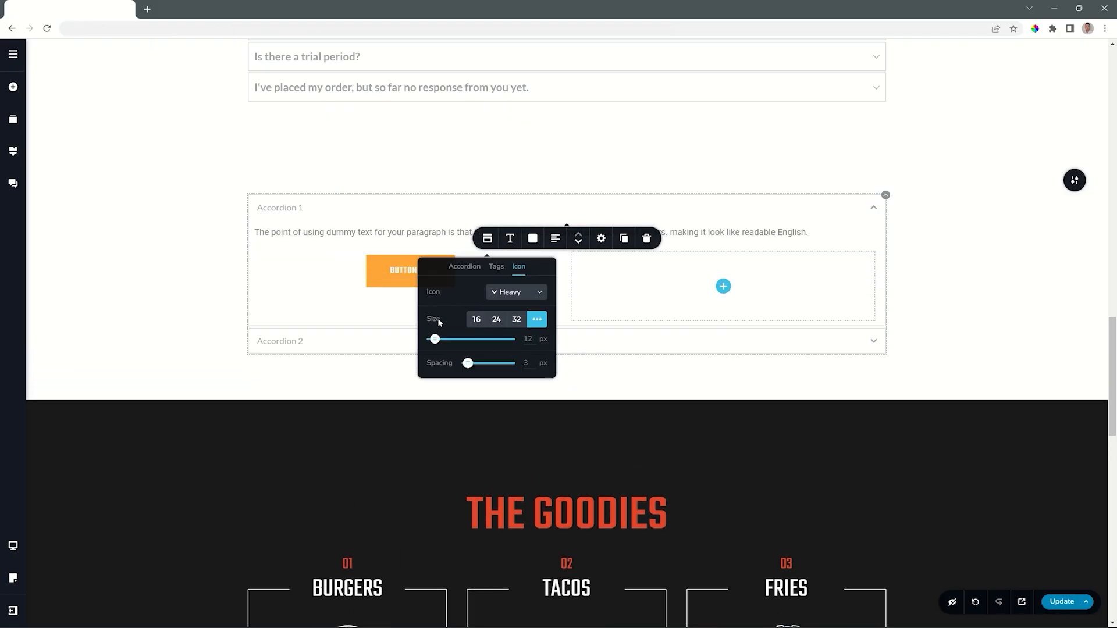
left_click(517, 320)
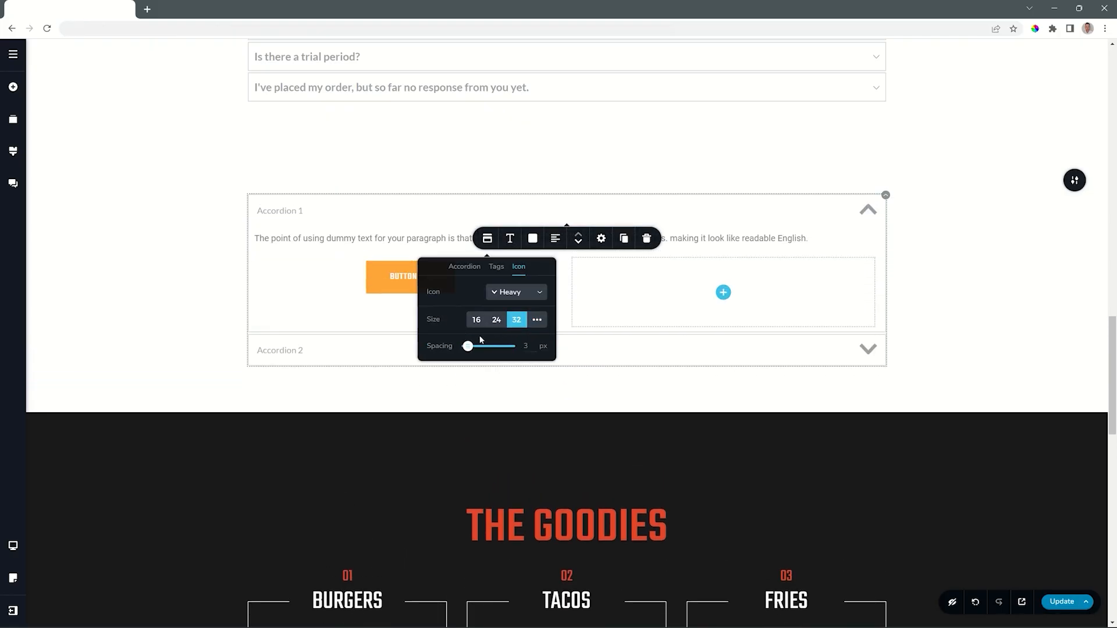
mouse_move(469, 346)
left_mouse_down()
mouse_move(487, 346)
mouse_move(472, 346)
left_mouse_up()
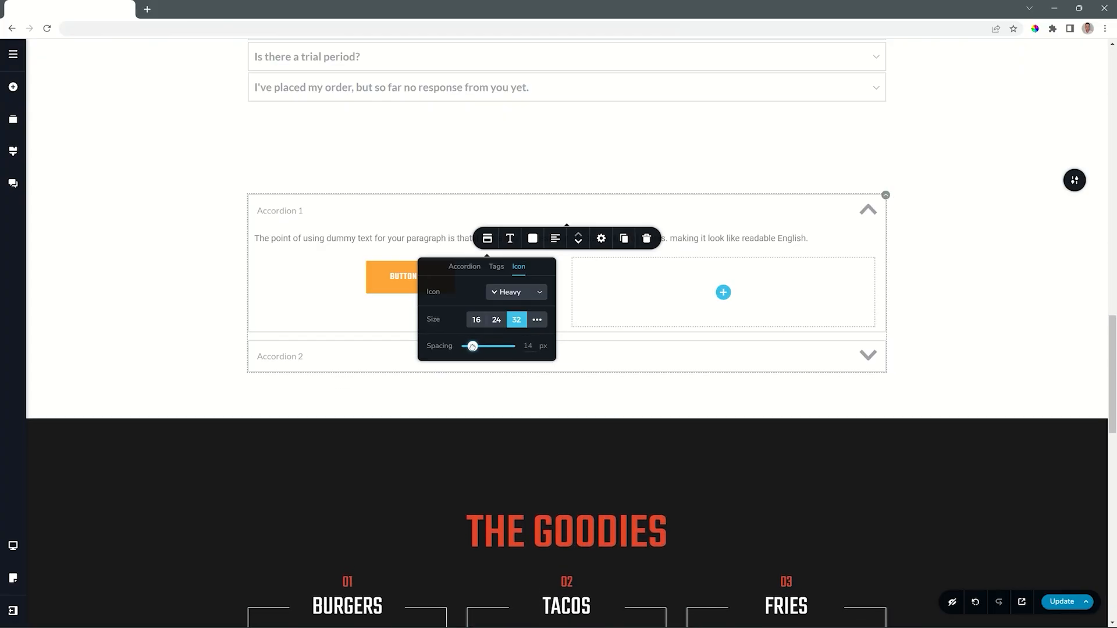
left_click(213, 259)
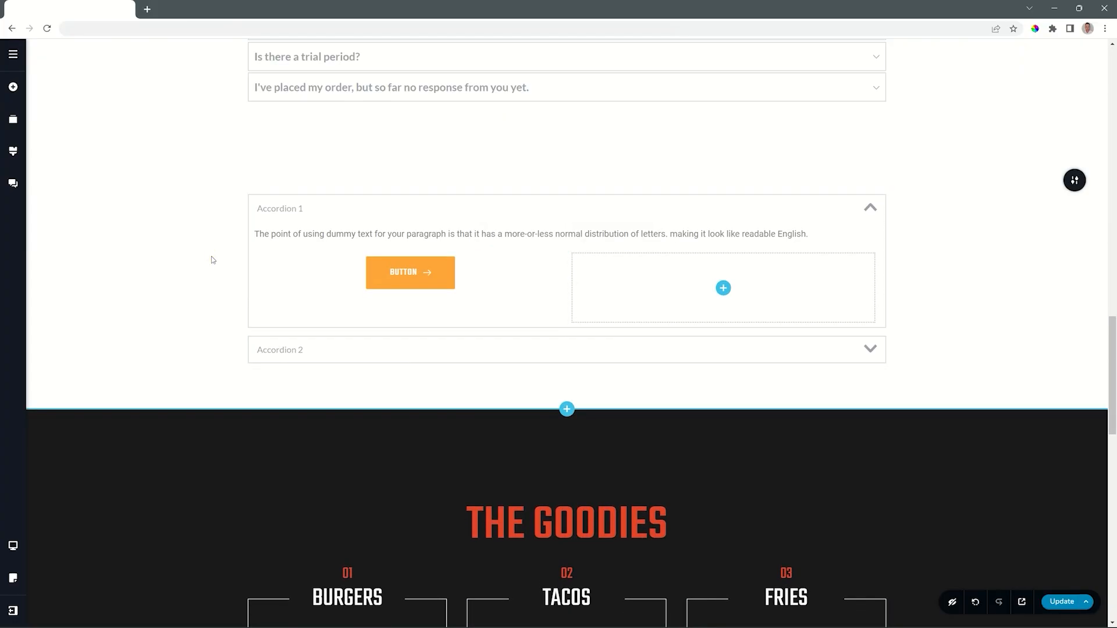
Rename the accordion titles to "Any Question" for the first item and "Change This One Too" for the second
triple_click(288, 208)
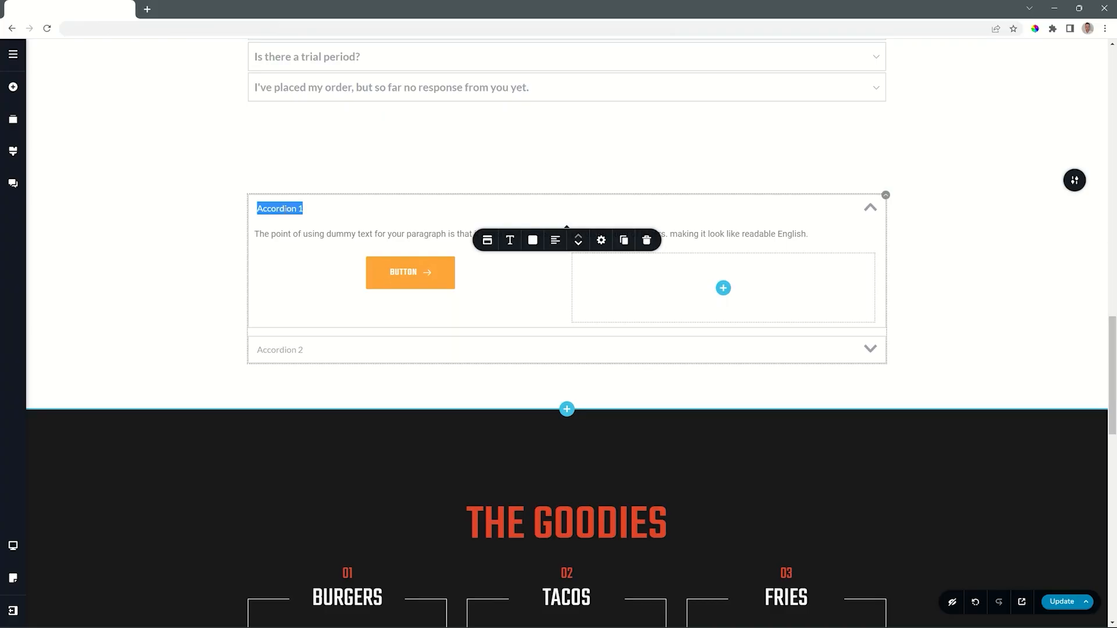
type("Any Question")
double_click(279, 348)
left_click(280, 345)
type("Change This One Too")
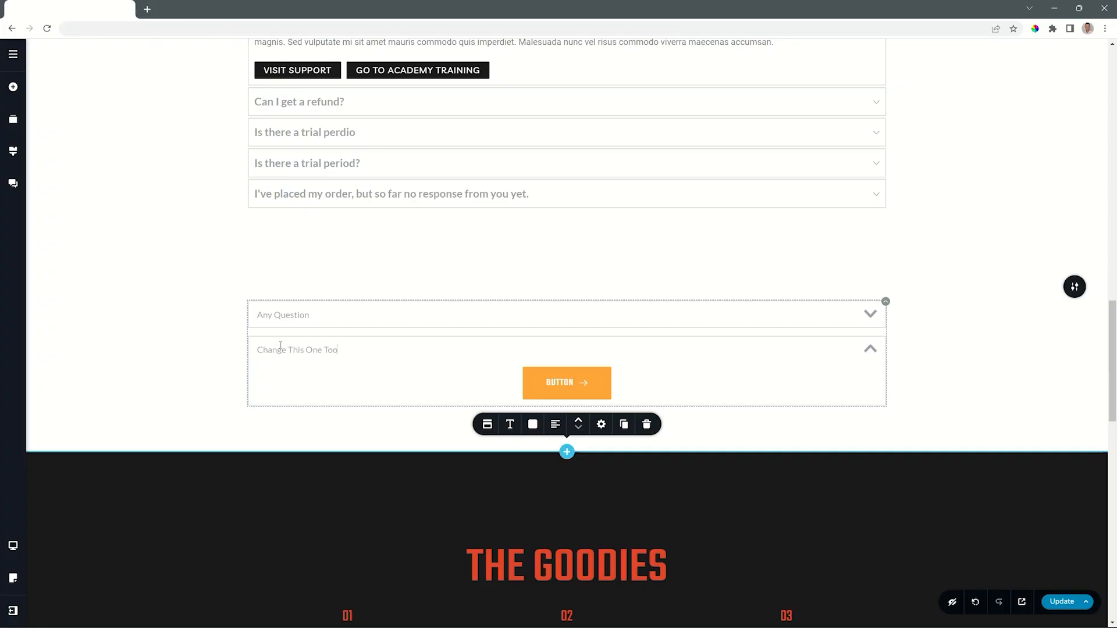
Duplicate the "Change This One Too" item and select the title text of the copy
left_click(298, 319)
left_click(323, 488)
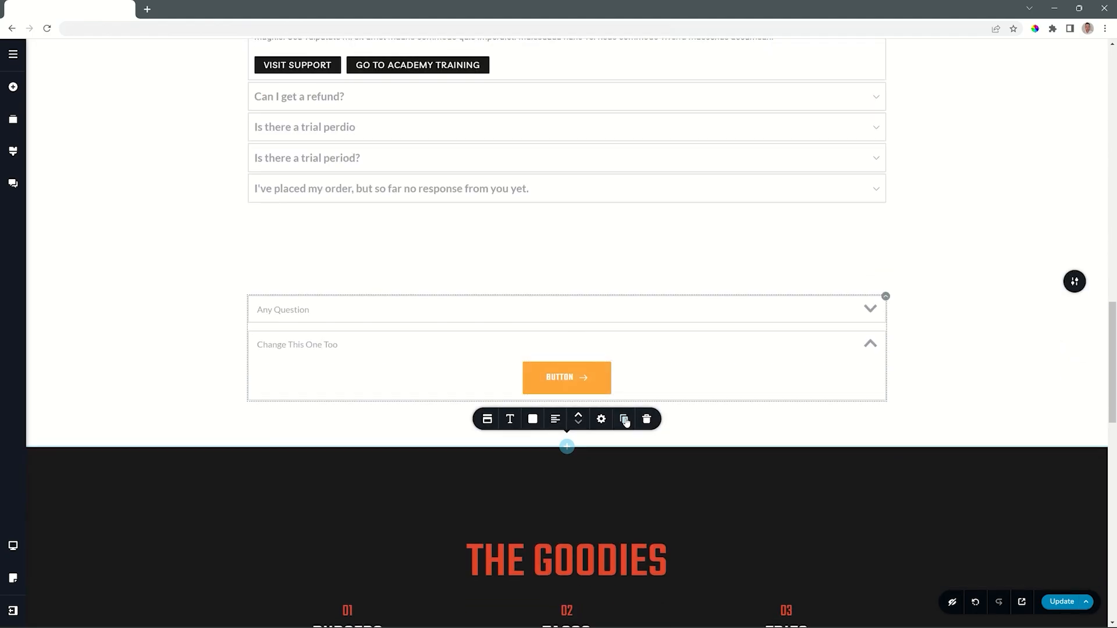
left_click(624, 420)
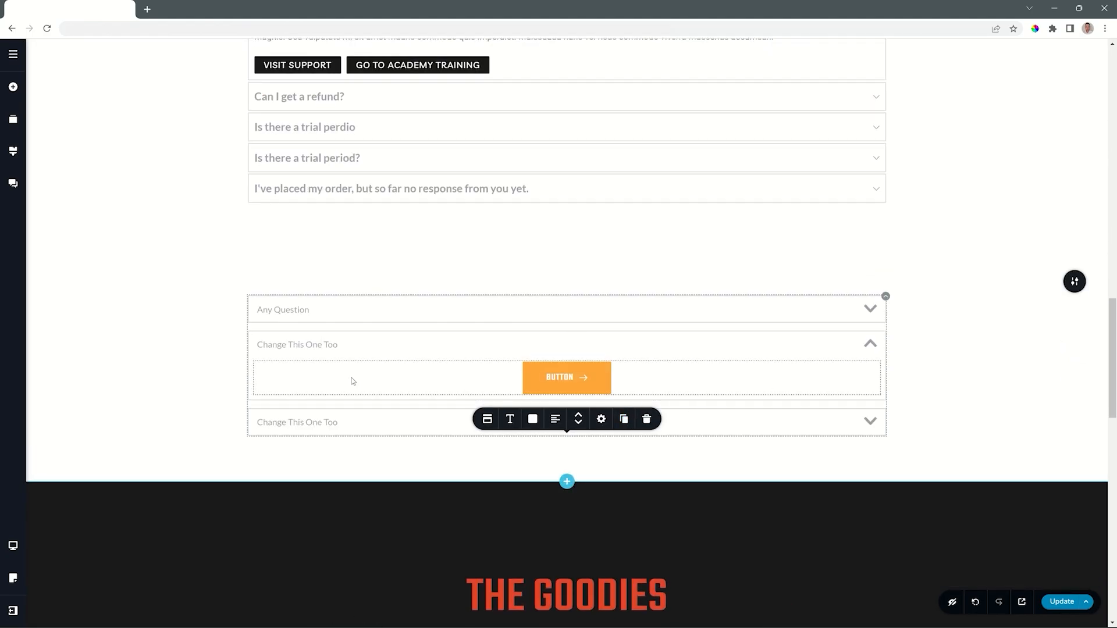
double_click(314, 422)
left_click(314, 422)
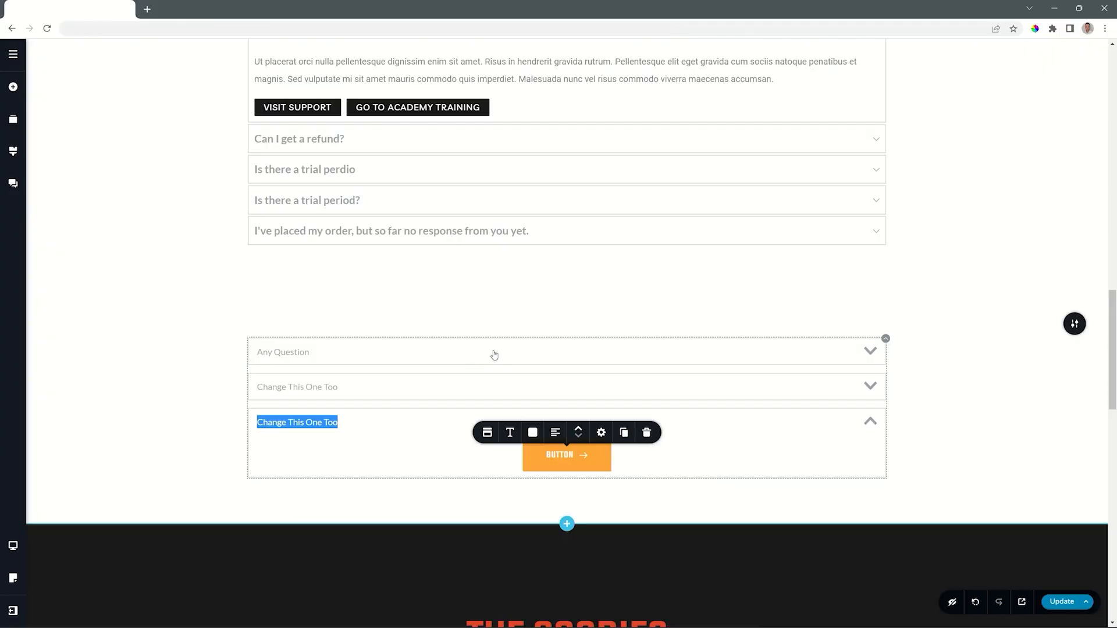
Duplicate the "Any Question" item and move the copy down one place, below the first "Change This One Too" item
left_click(412, 352)
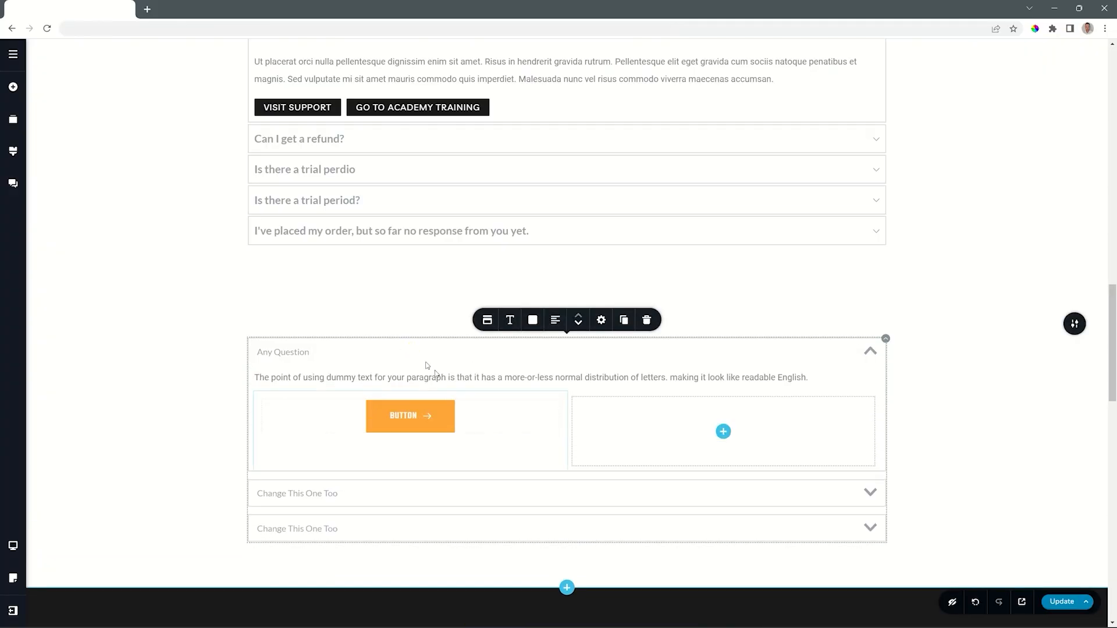
scroll(474, 321, "down", 4)
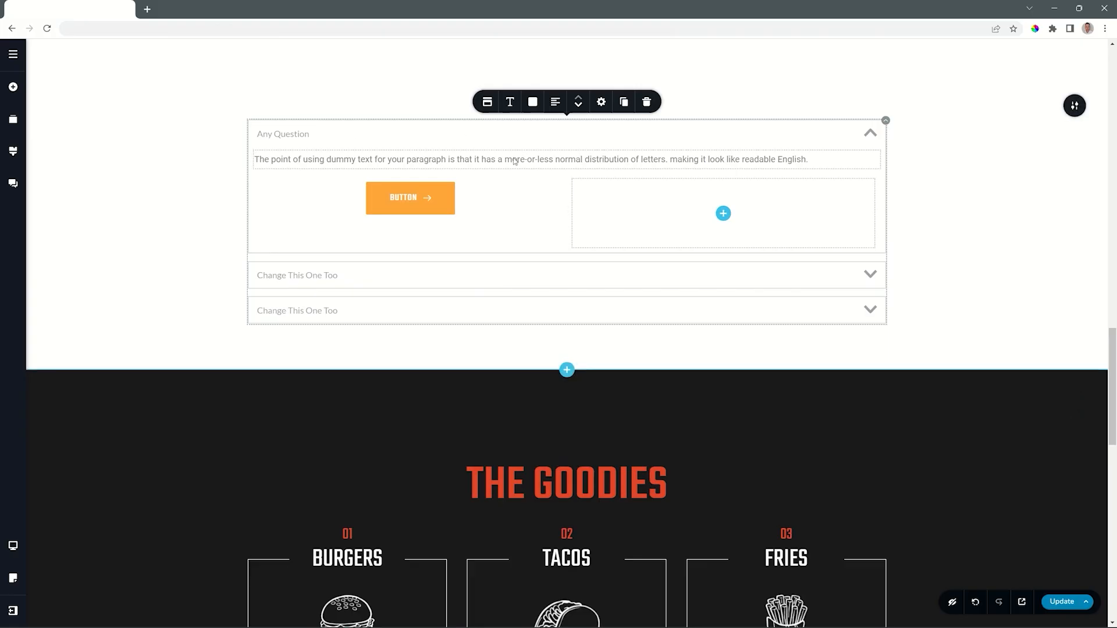
left_click(624, 103)
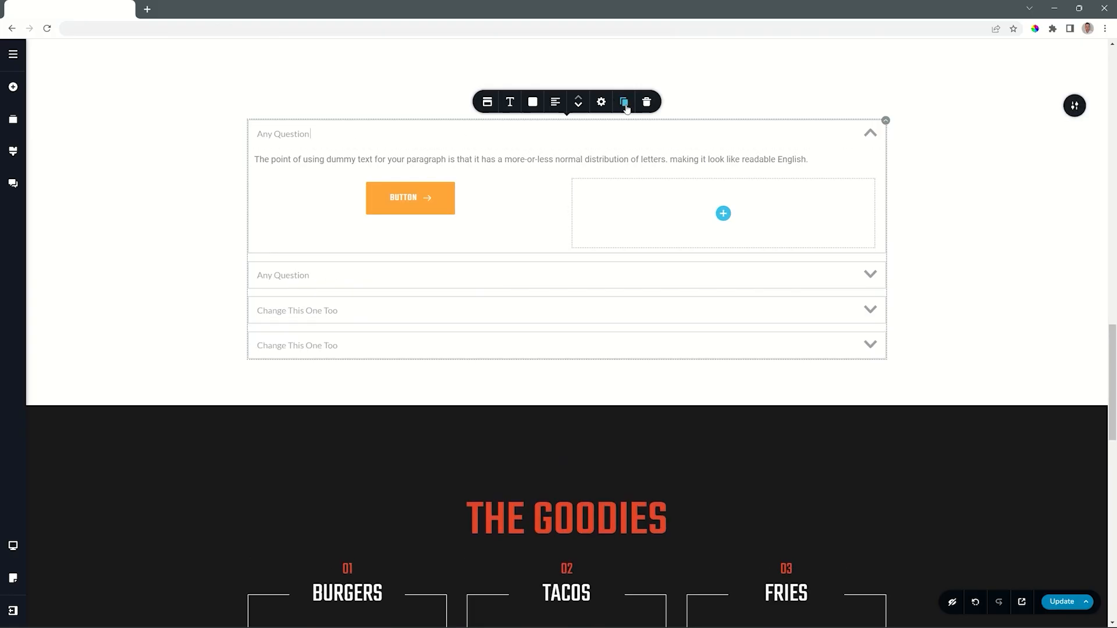
left_click(303, 275)
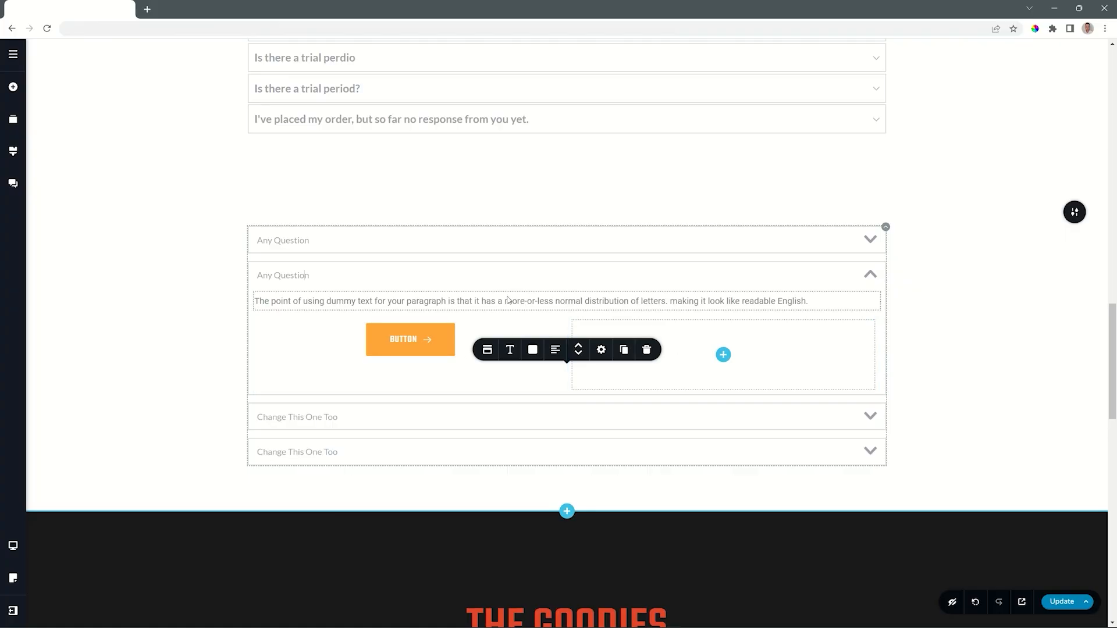
left_click(578, 355)
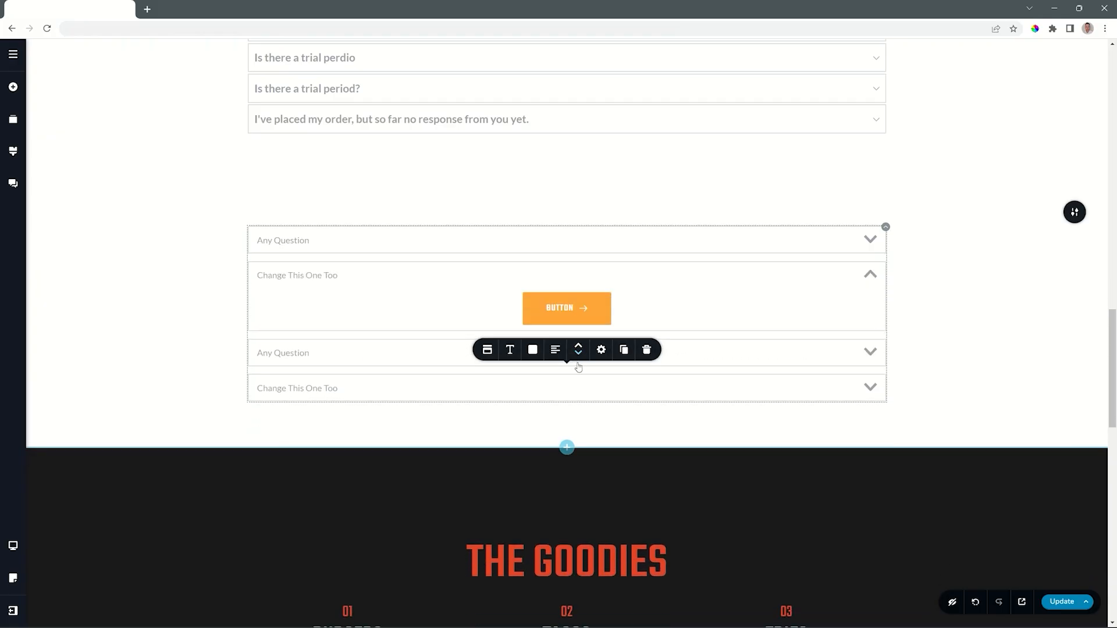
Move the copied "Any Question" accordion item down to the last position, below the second "Change This One Too" item
left_click(579, 355)
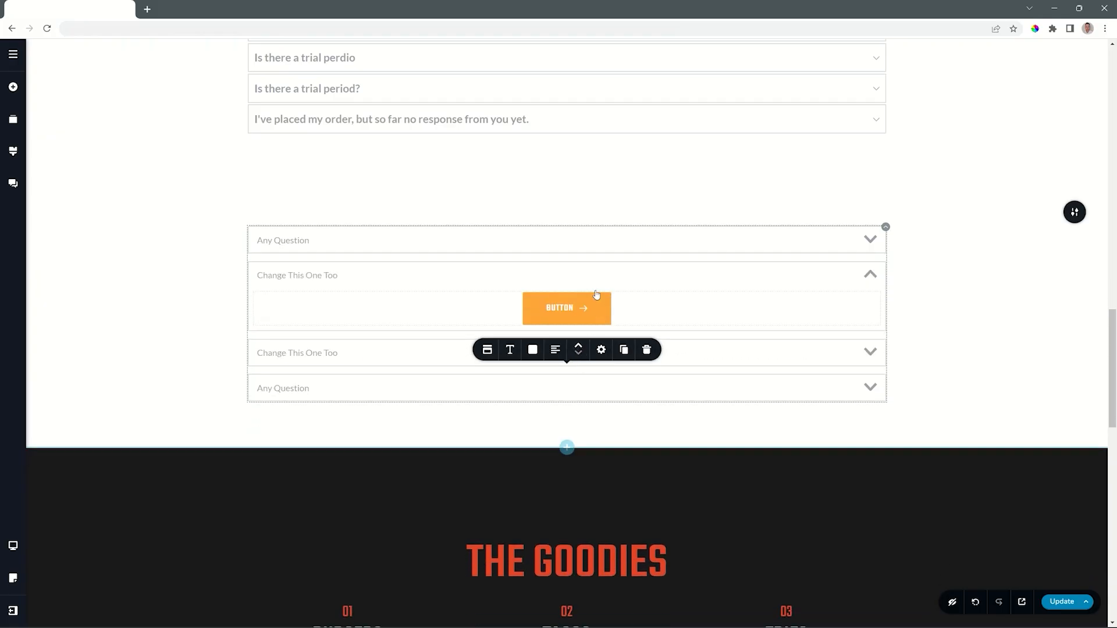
Cycle the alignment of the accordion titles and icons through centered and back to the original left-aligned titles
left_click(557, 350)
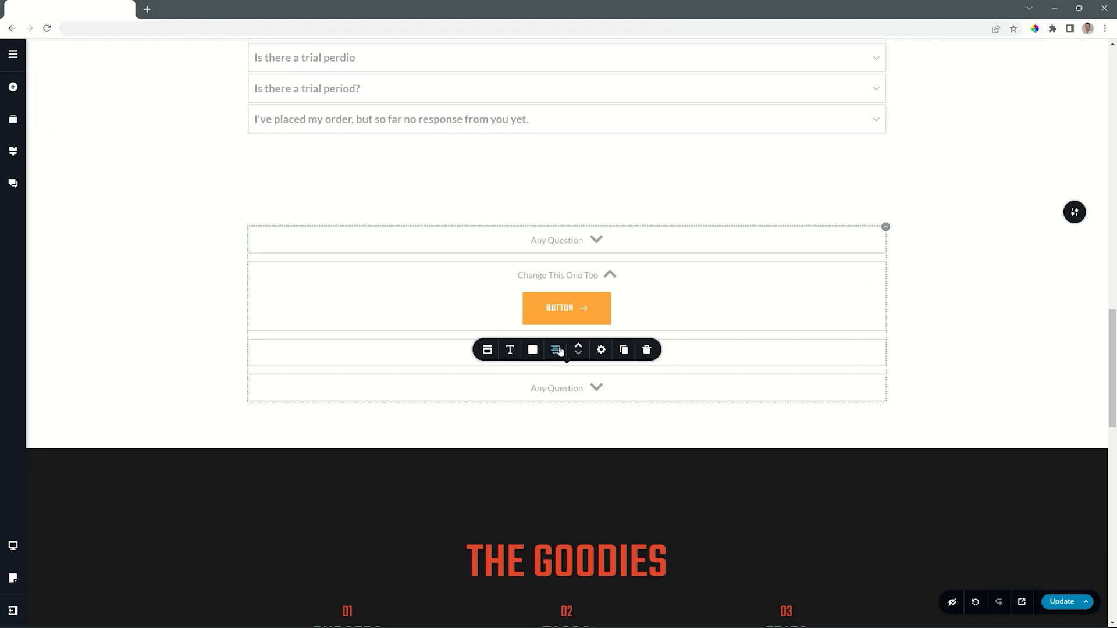
left_click(557, 350)
left_click(557, 349)
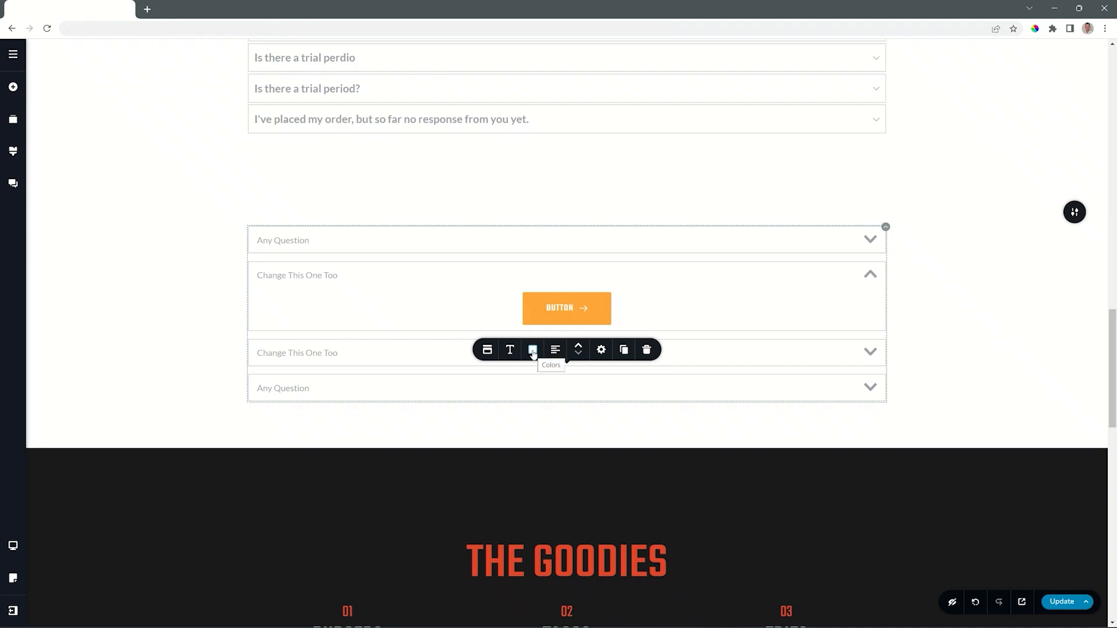
Expand the first "Any Question" item and set the accordion's normal-state text color to red #e44529
left_click(337, 241)
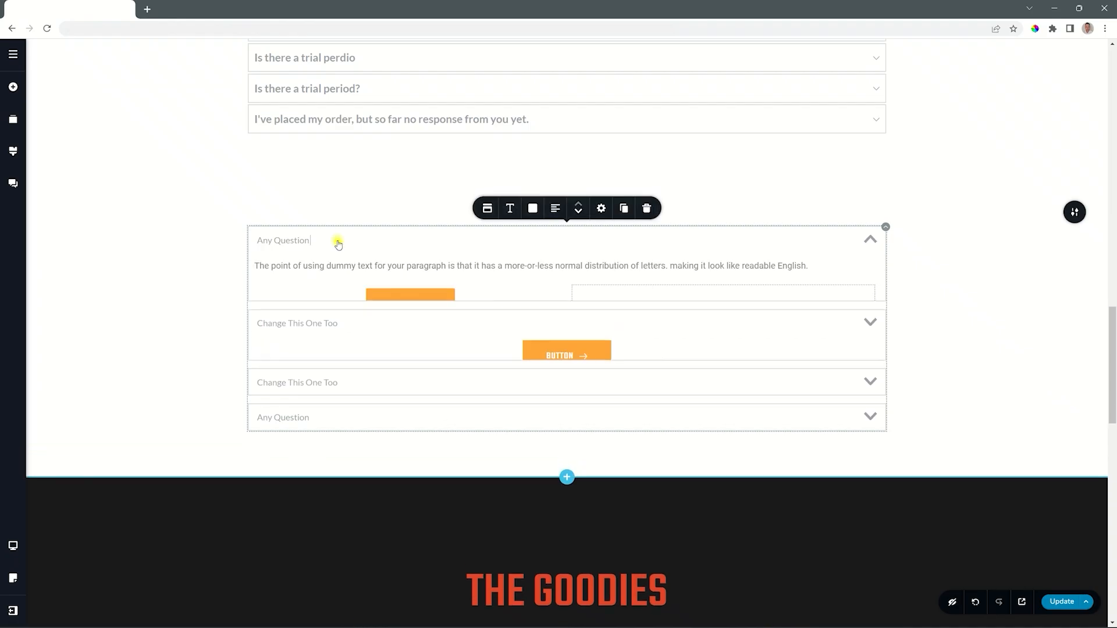
left_click(533, 209)
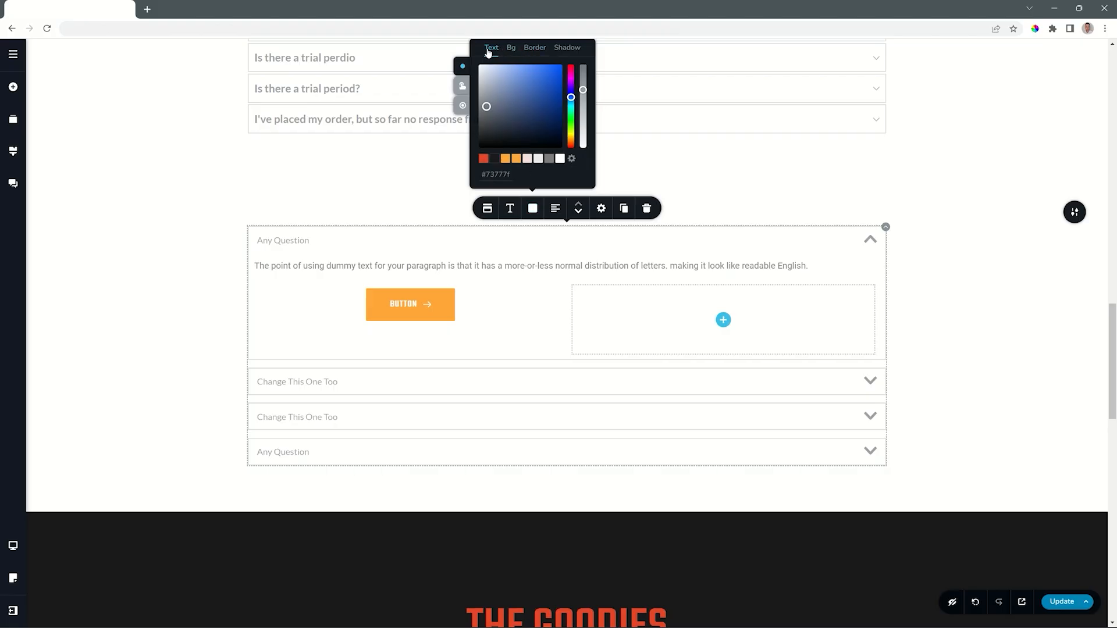
left_click(483, 159)
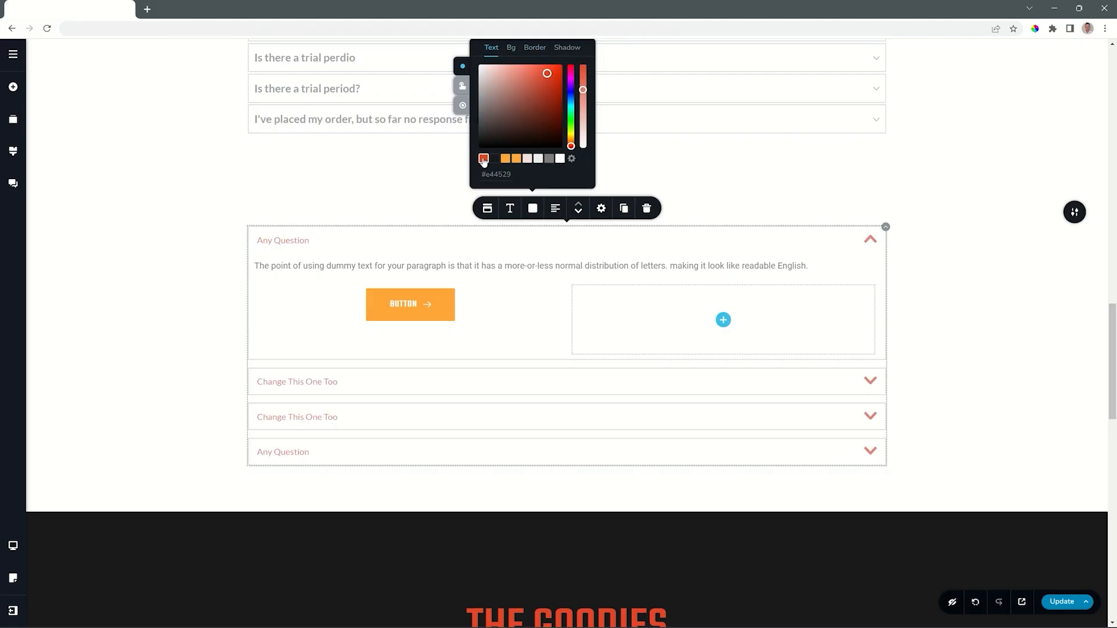
Set the accordion's normal-state background color to light pink #f7dfdd and its border to the black swatch
left_click(511, 47)
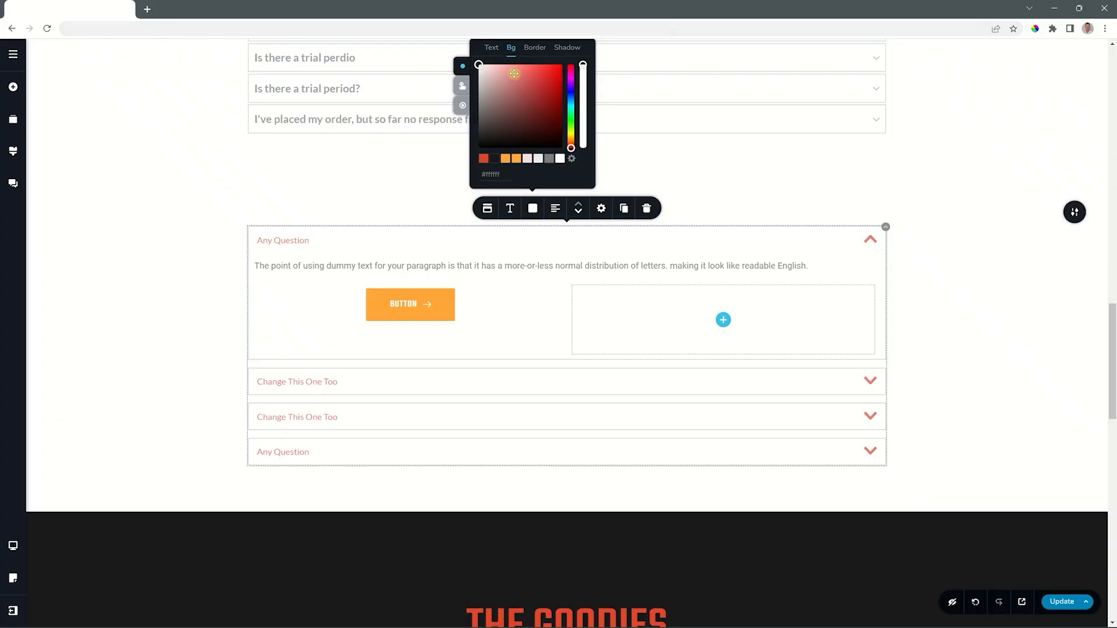
left_click(527, 159)
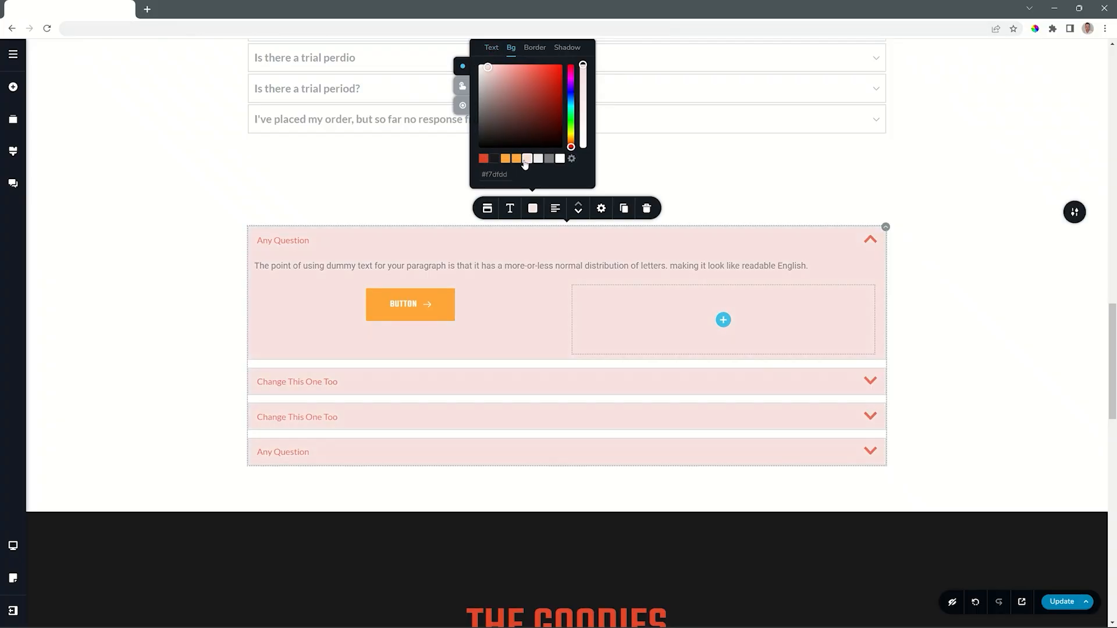
left_click(535, 47)
left_click(493, 159)
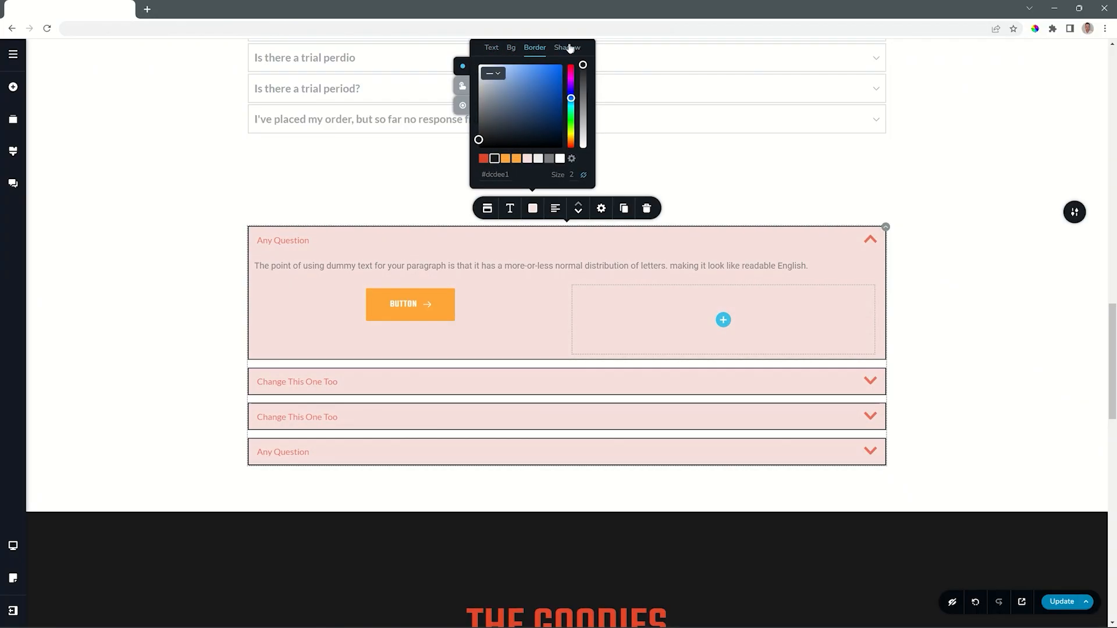
Set the accordion's hover-state text color to near-black #1a1a1a
left_click(461, 88)
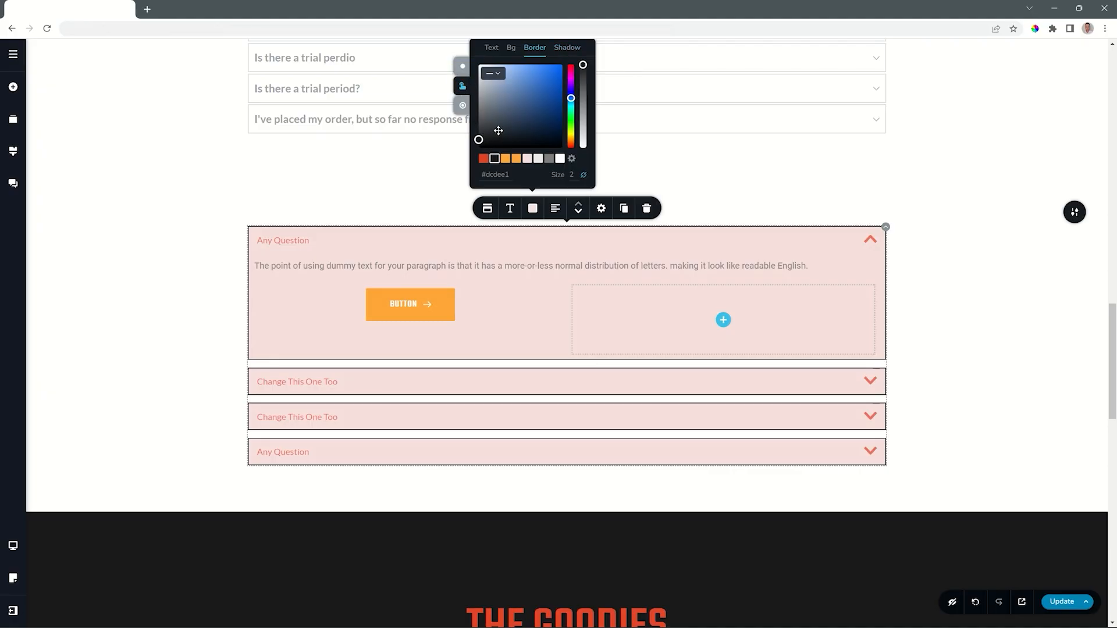
left_click(491, 47)
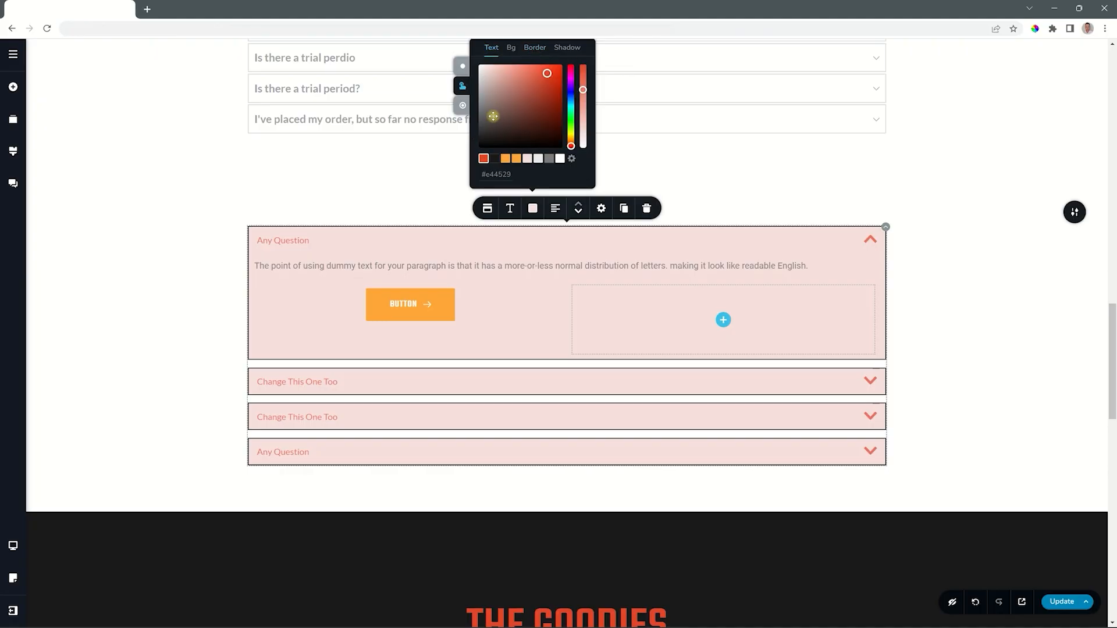
left_click(495, 160)
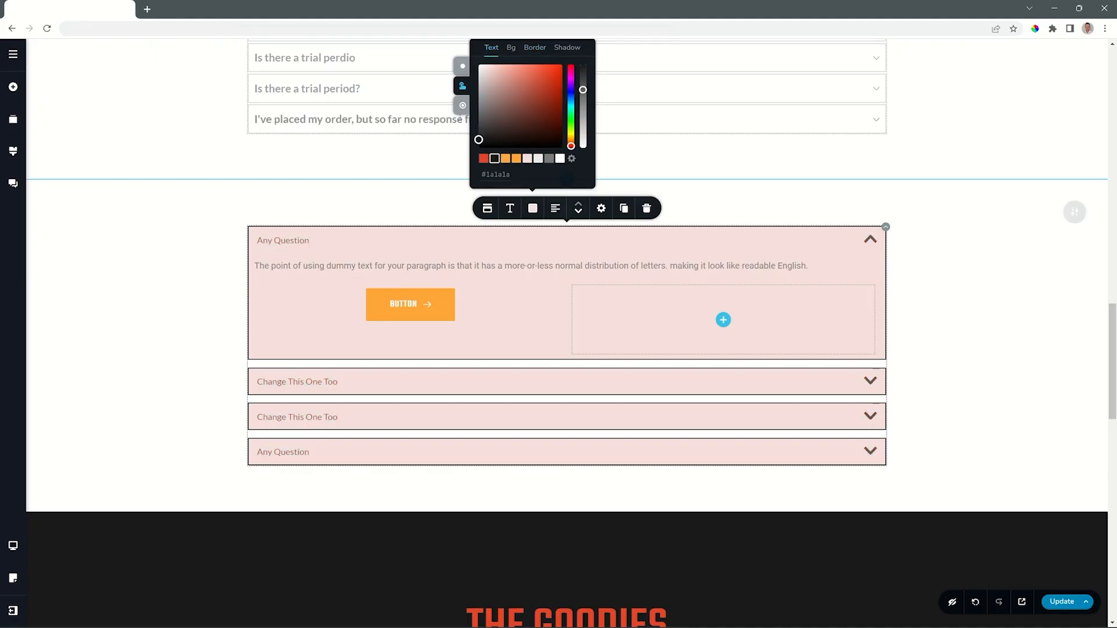
For the accordion's active state, set the text color to orange #ffa63a and the background to white #FFFFFF
left_click(456, 107)
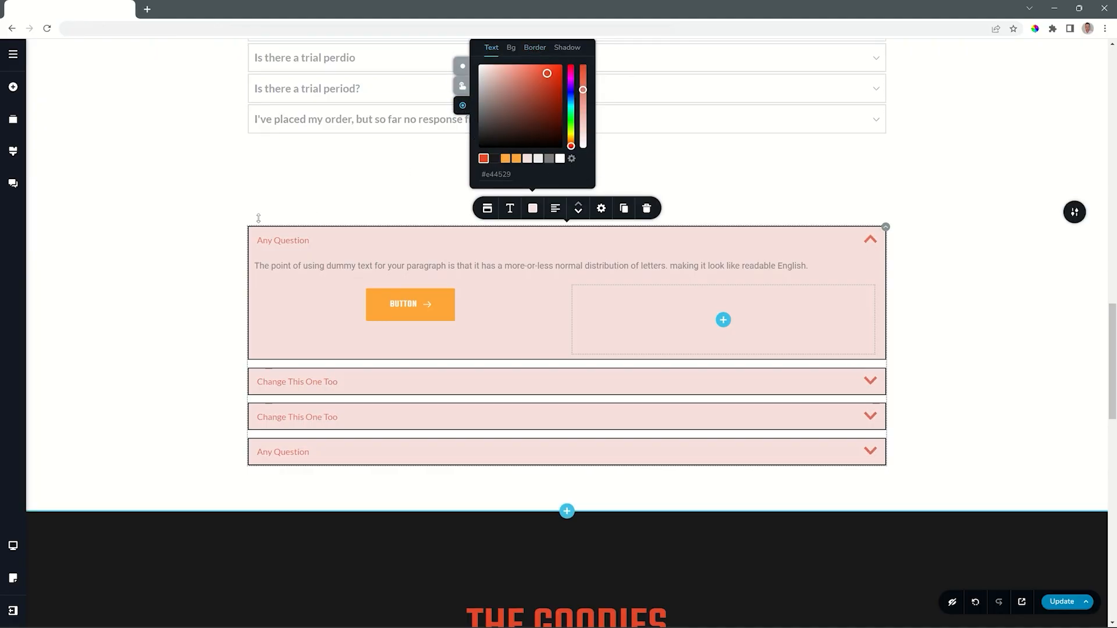
left_click(506, 159)
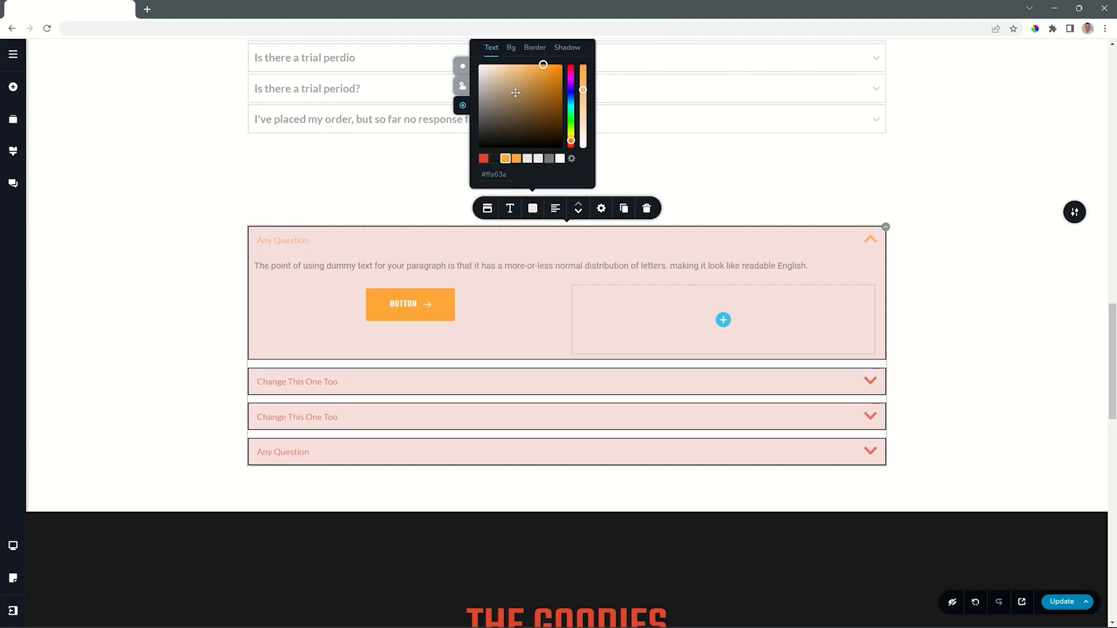
left_click(511, 48)
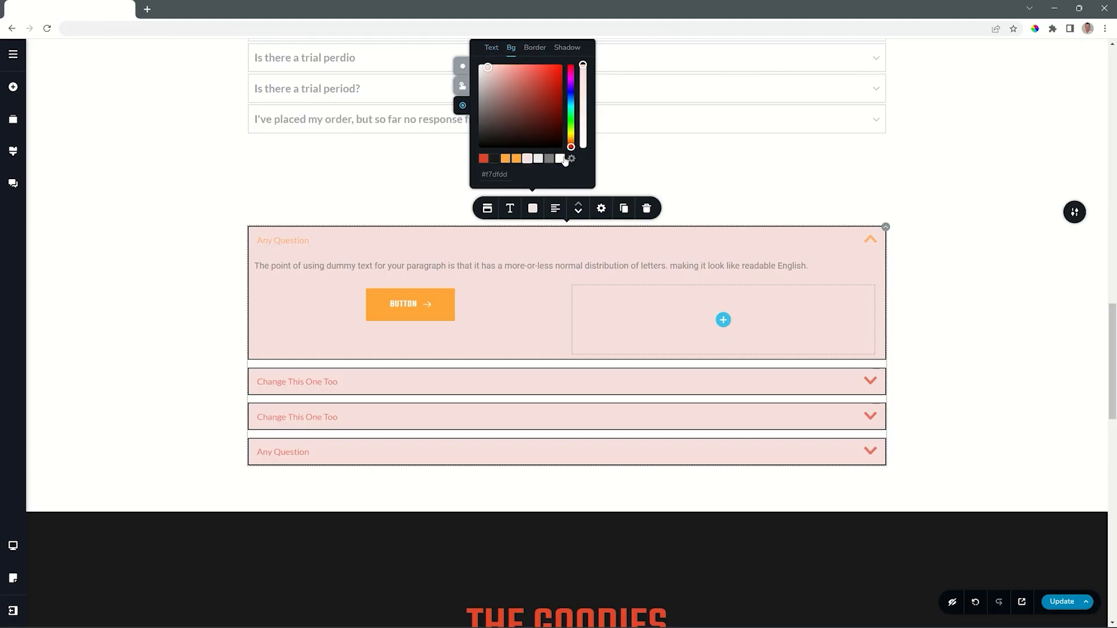
left_click(559, 159)
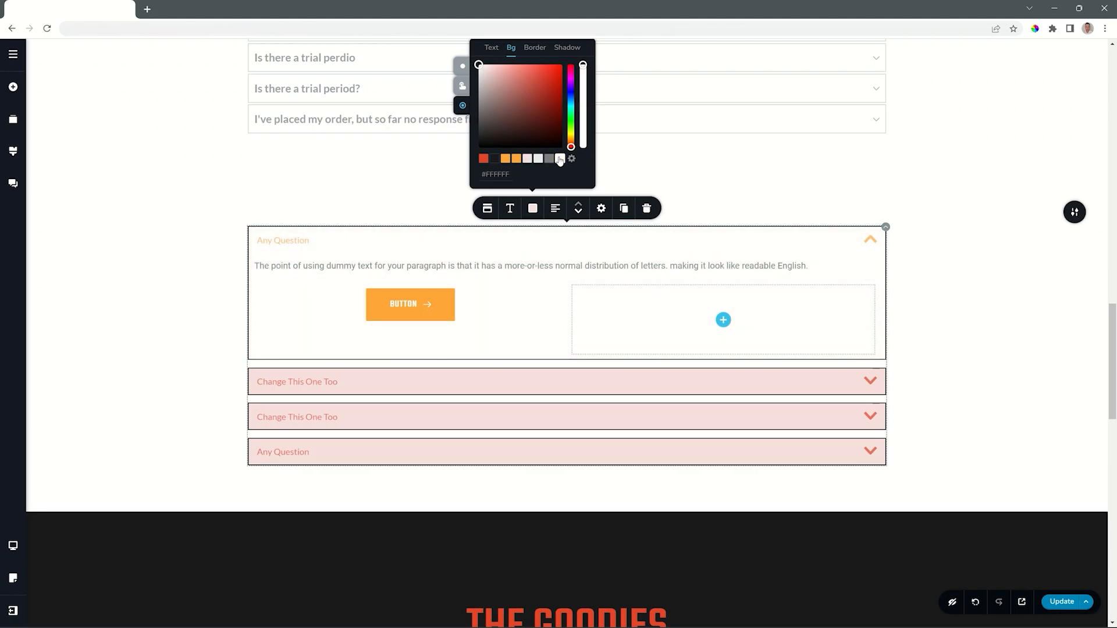
Set the active-state border to the red swatch and expand the first "Change This One Too" item
left_click(535, 47)
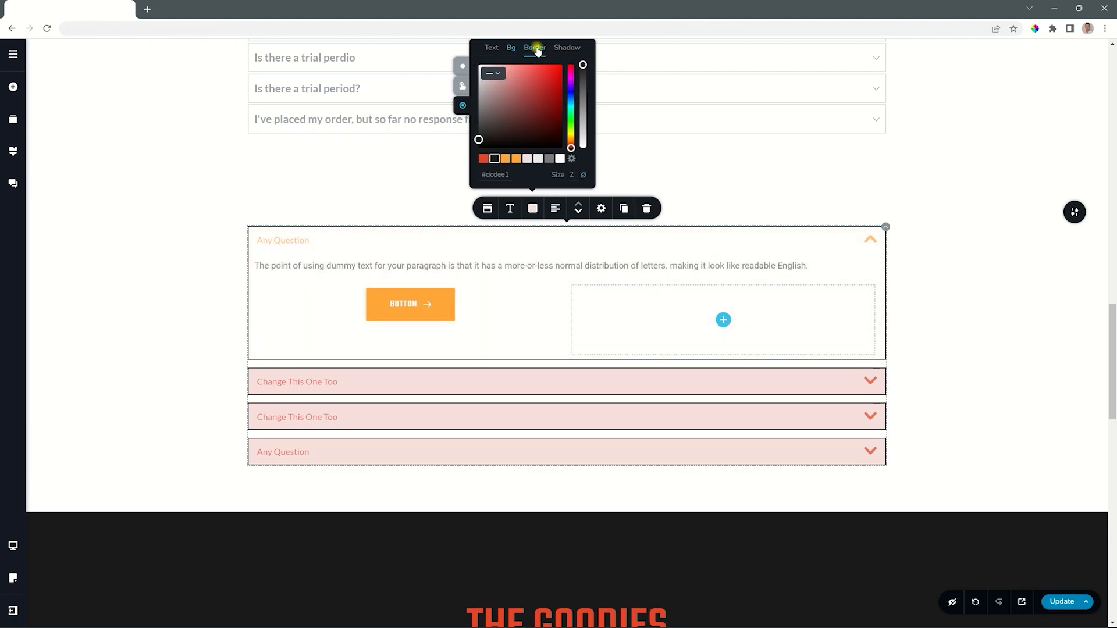
left_click(484, 158)
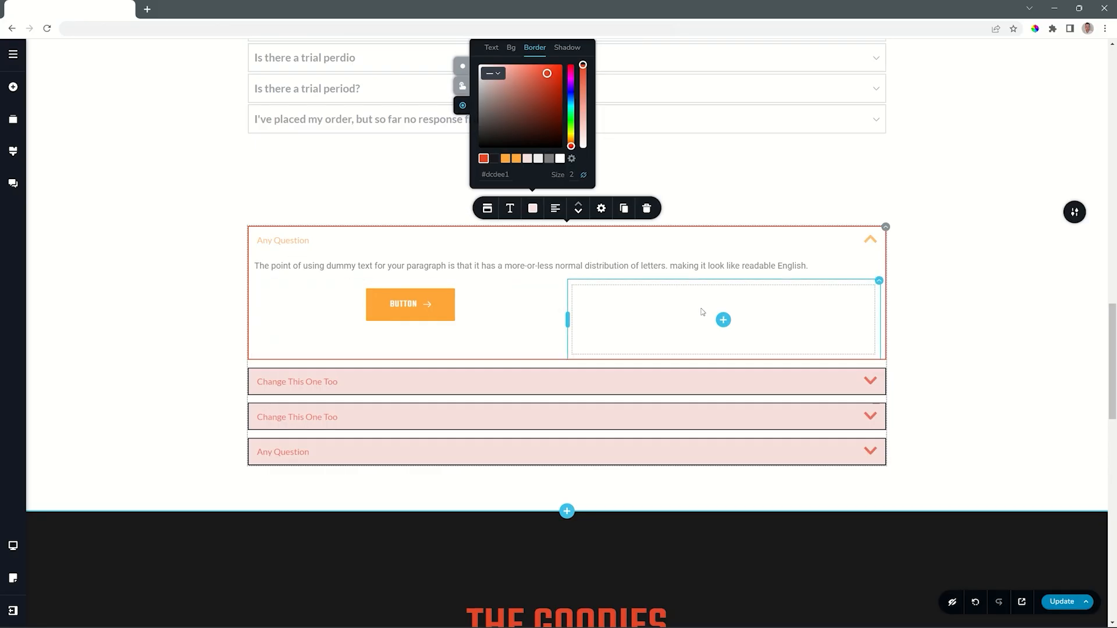
left_click(330, 382)
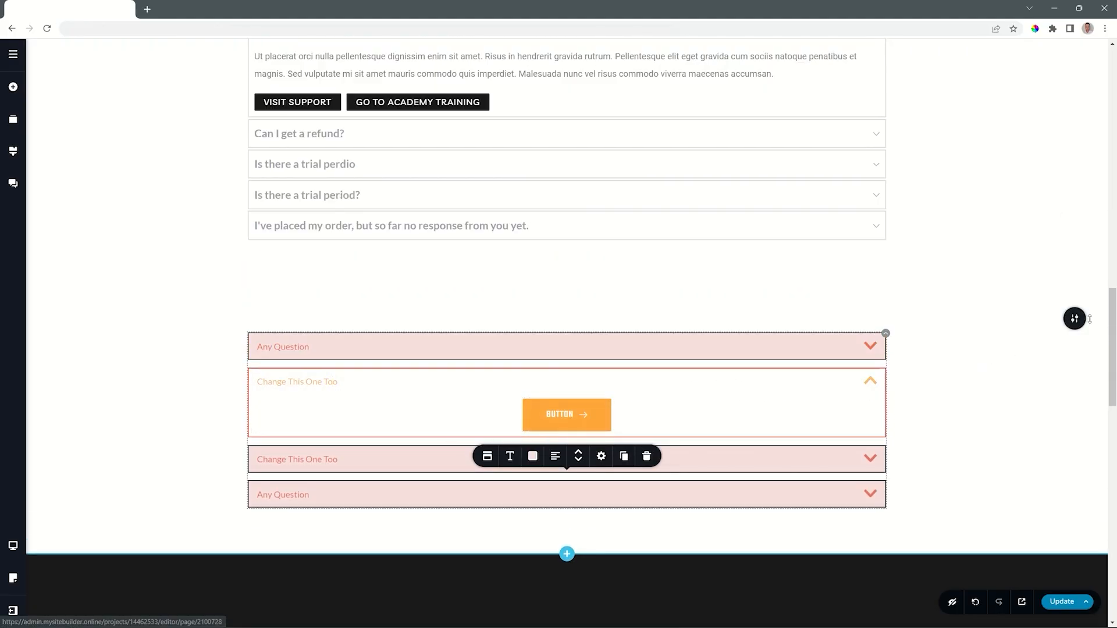
Switch the page to the Tablet view and examine how the accordion is laid out there
scroll(333, 235, "down", 3)
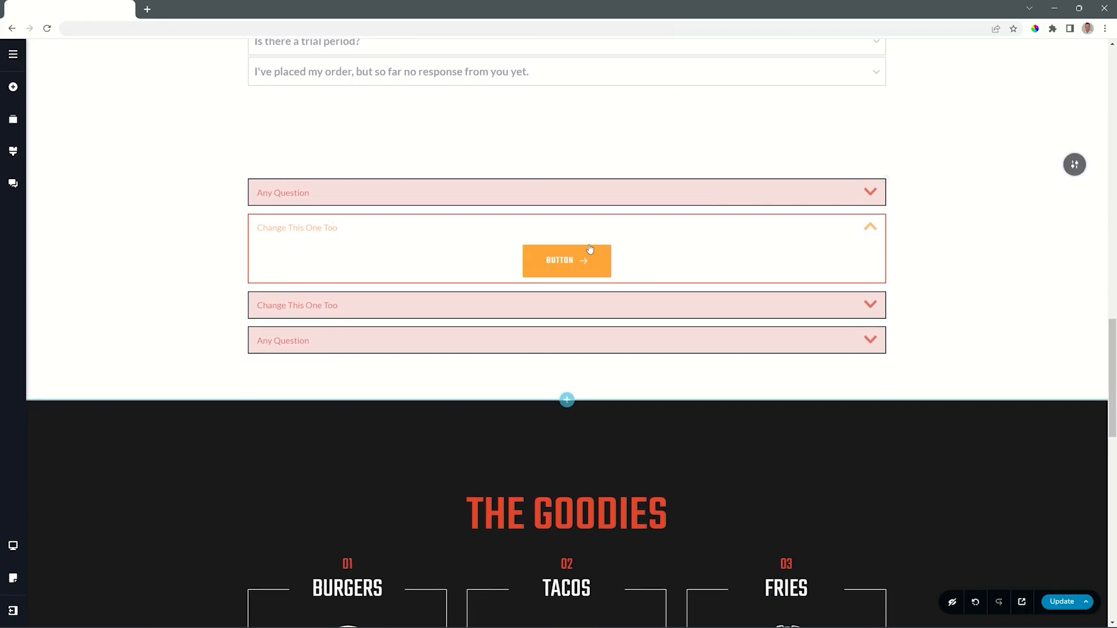
left_click(14, 546)
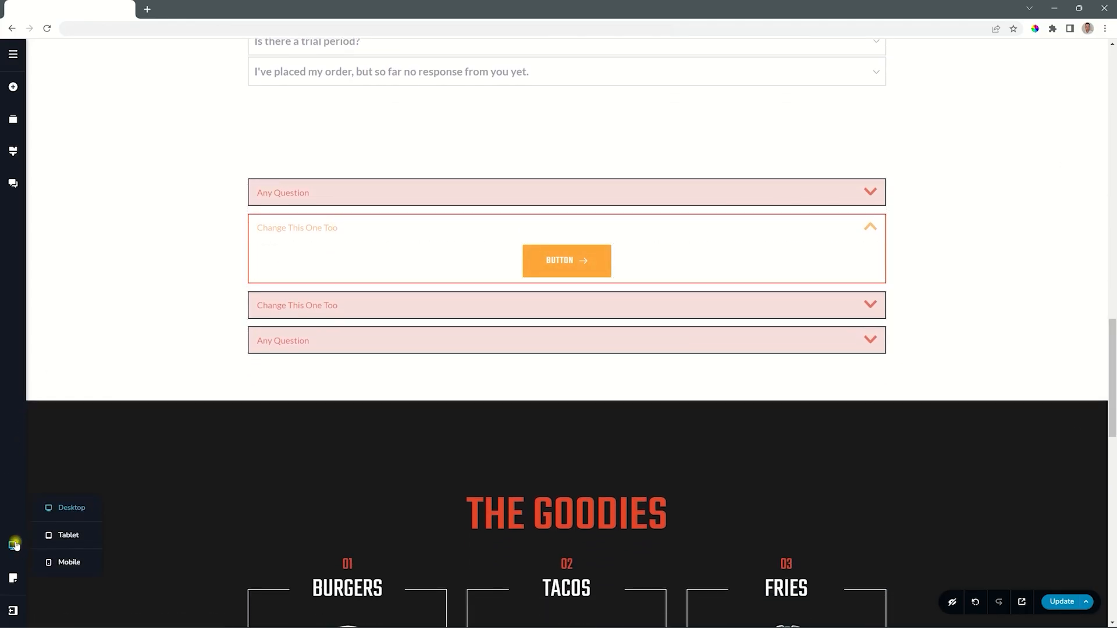
left_click(53, 540)
scroll(458, 427, "down", 5)
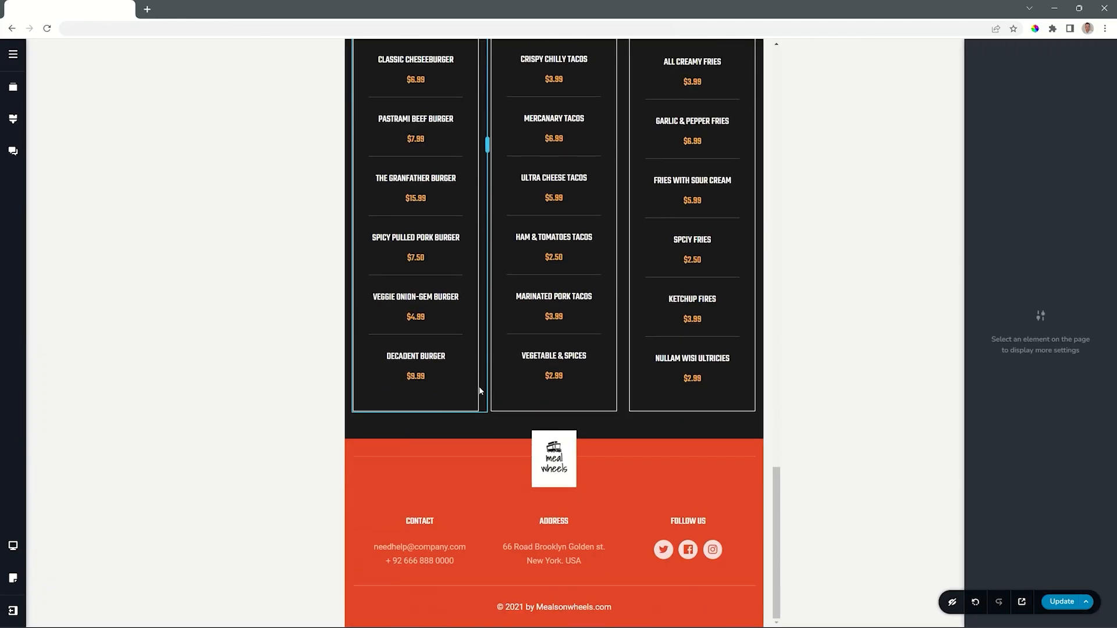
scroll(481, 391, "up", 10)
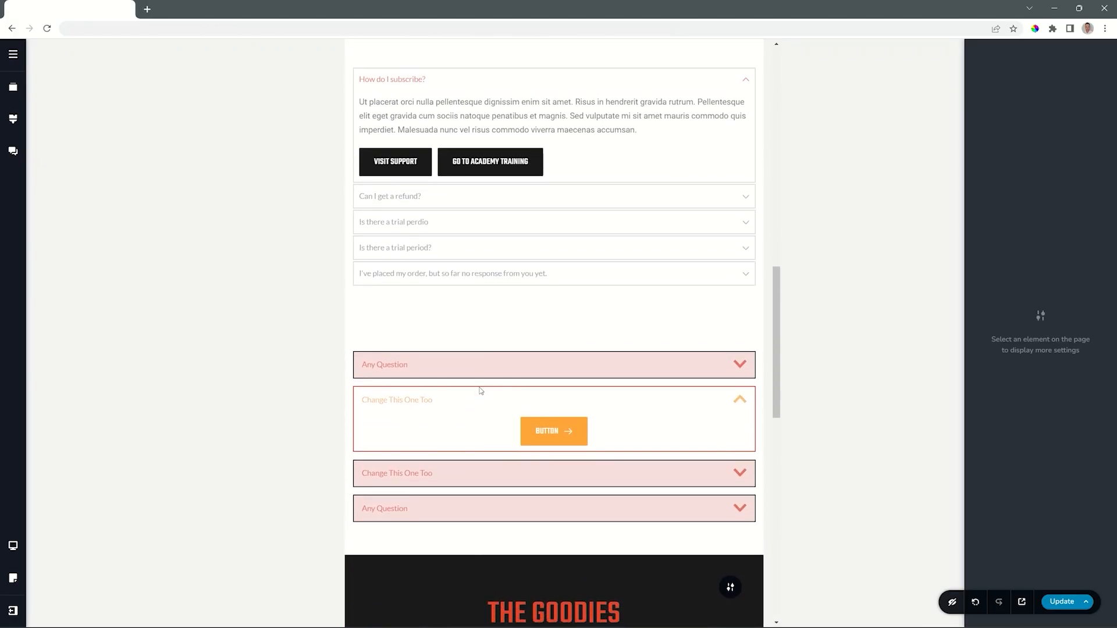
Switch the page to the Mobile view and expand the first "Any Question" item to check its layout
left_click(13, 546)
left_click(67, 562)
left_click(476, 217)
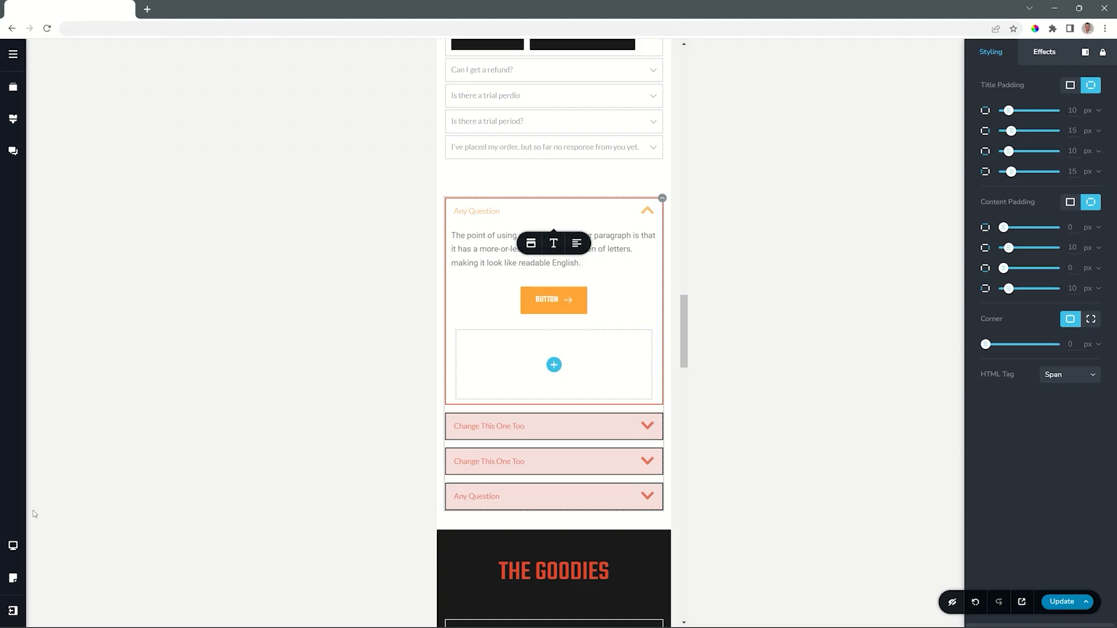
Return the page to the Desktop view and go back to the customized accordion
left_click(13, 546)
left_click(85, 510)
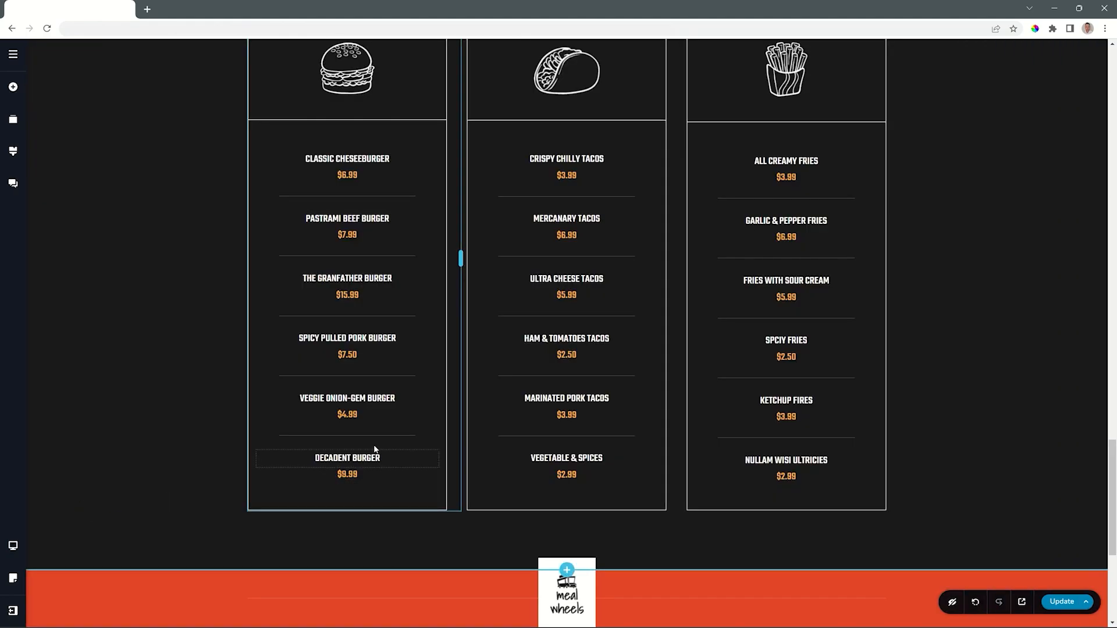
scroll(514, 297, "up", 7)
scroll(514, 298, "up", 5)
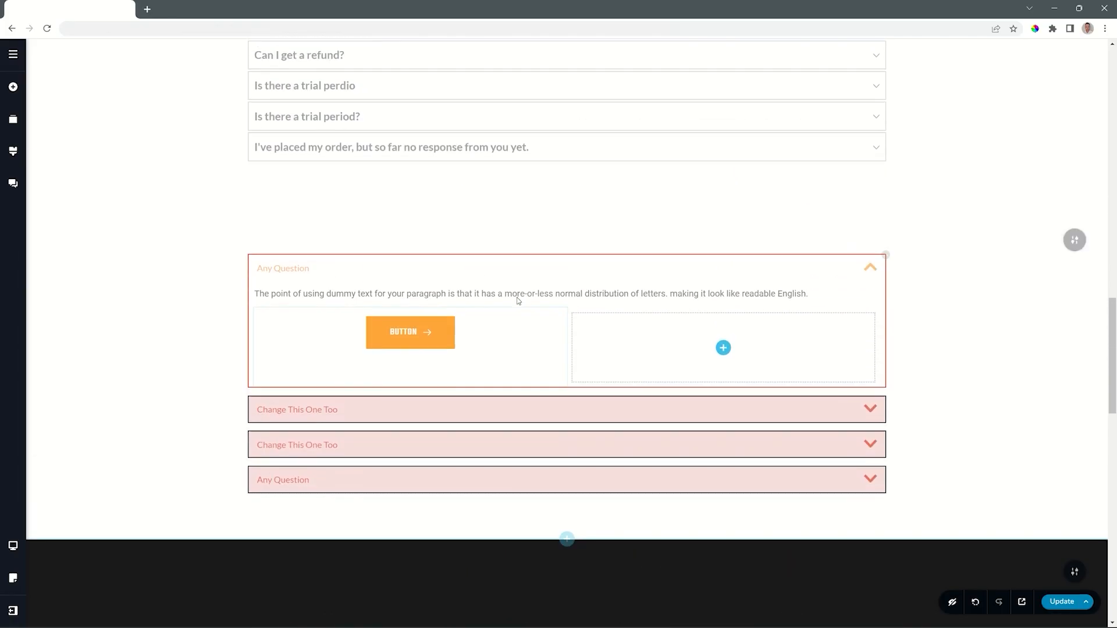